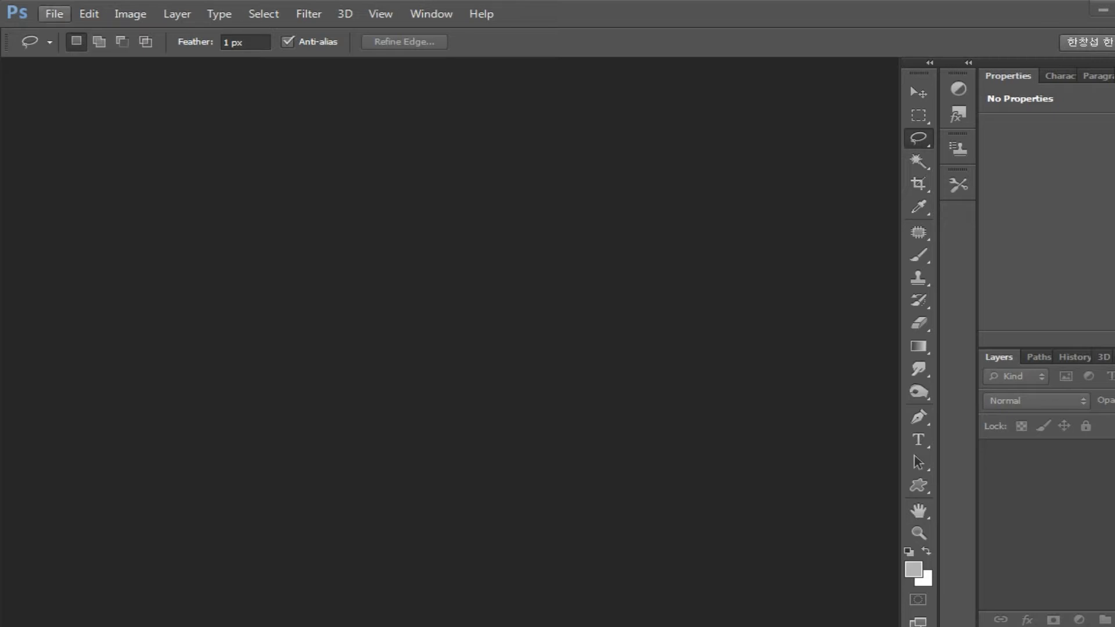
- Photomerge the six photos IMG_1968 to IMG_1973 into a panorama with the Auto layout and image blending
{"action": "left_click", "coordinate": [54, 13]}
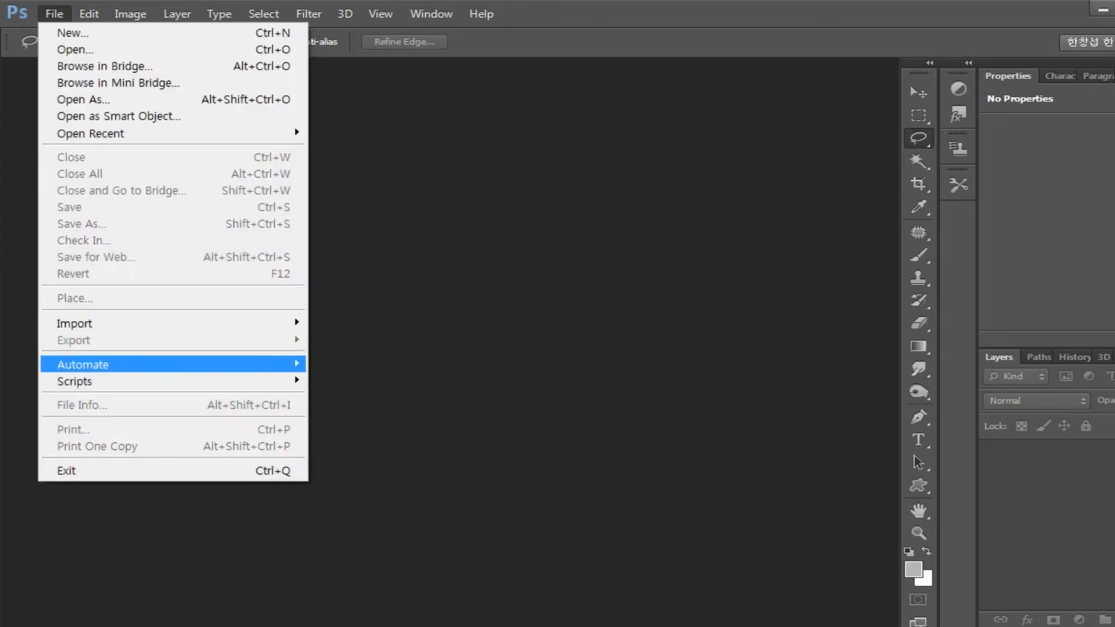
{"action": "mouse_move", "coordinate": [81, 364]}
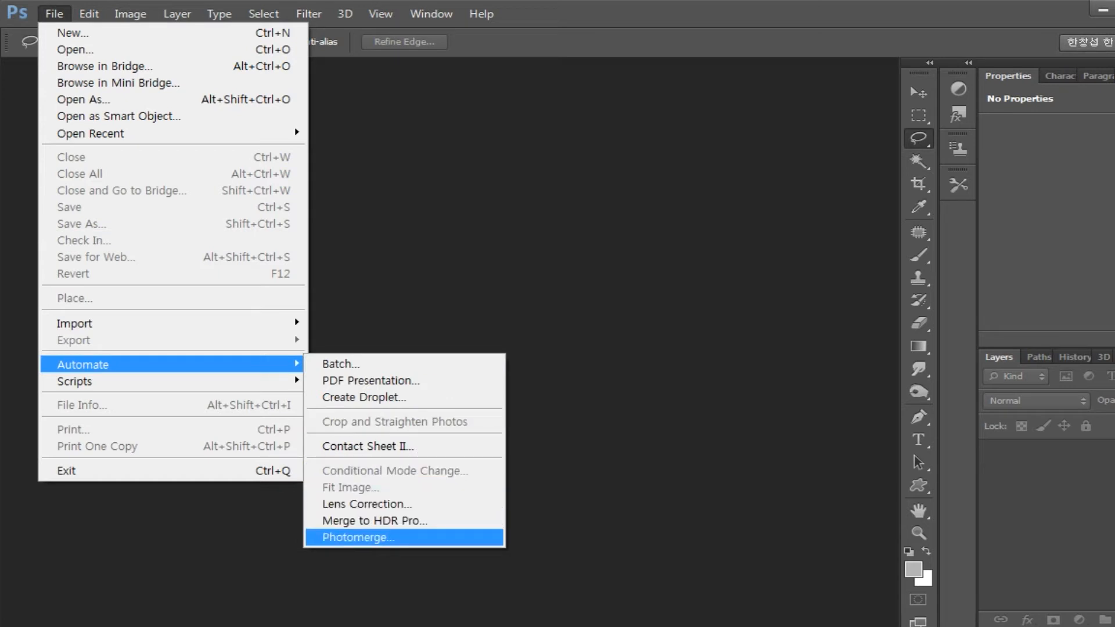
{"action": "left_click", "coordinate": [357, 537]}
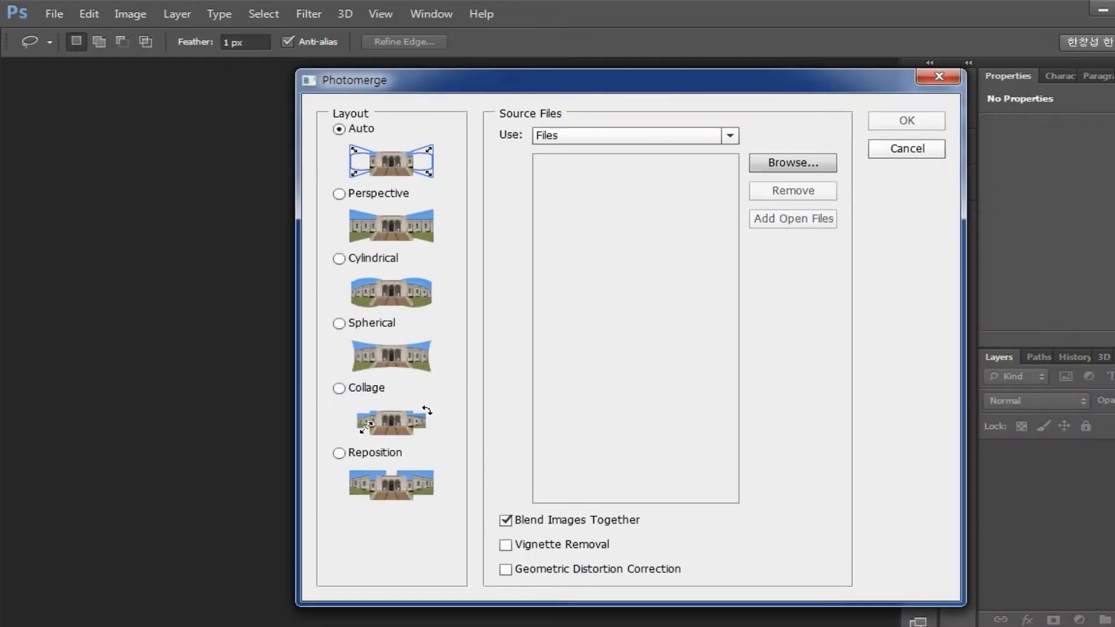
{"action": "left_click", "coordinate": [793, 163]}
{"action": "left_click", "coordinate": [495, 105]}
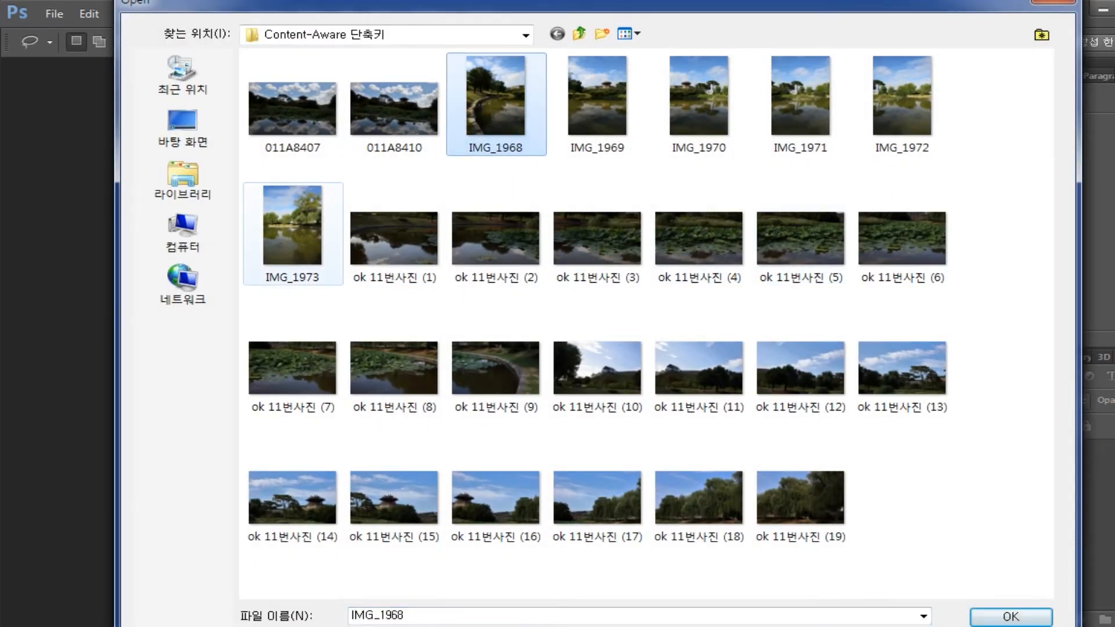
{"action": "left_click", "coordinate": [292, 232], "text": "shift"}
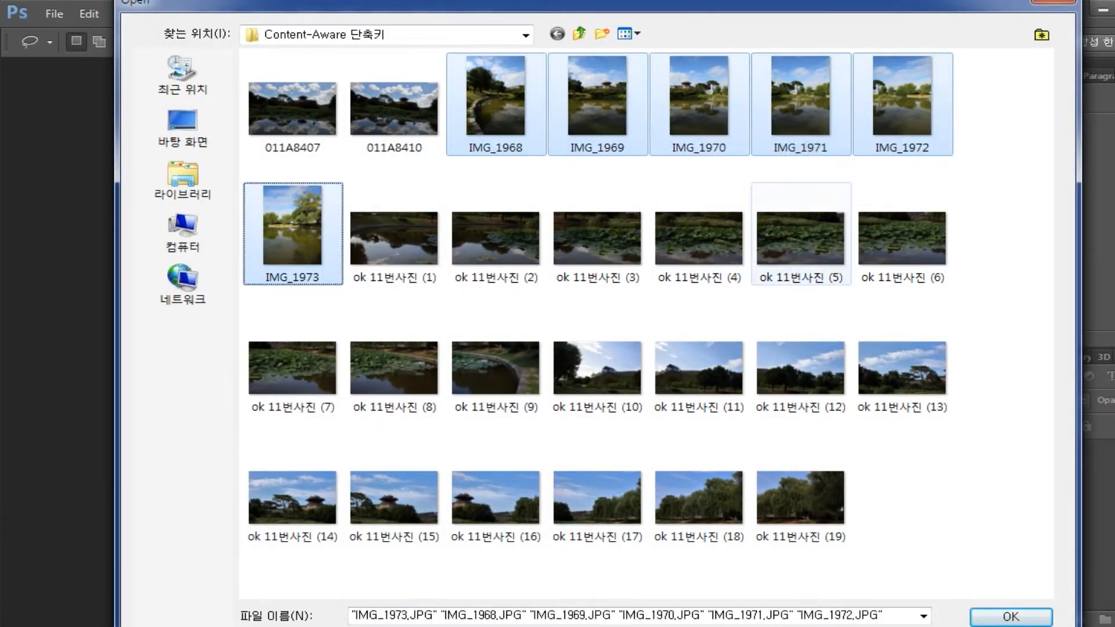
{"action": "left_click", "coordinate": [1010, 616]}
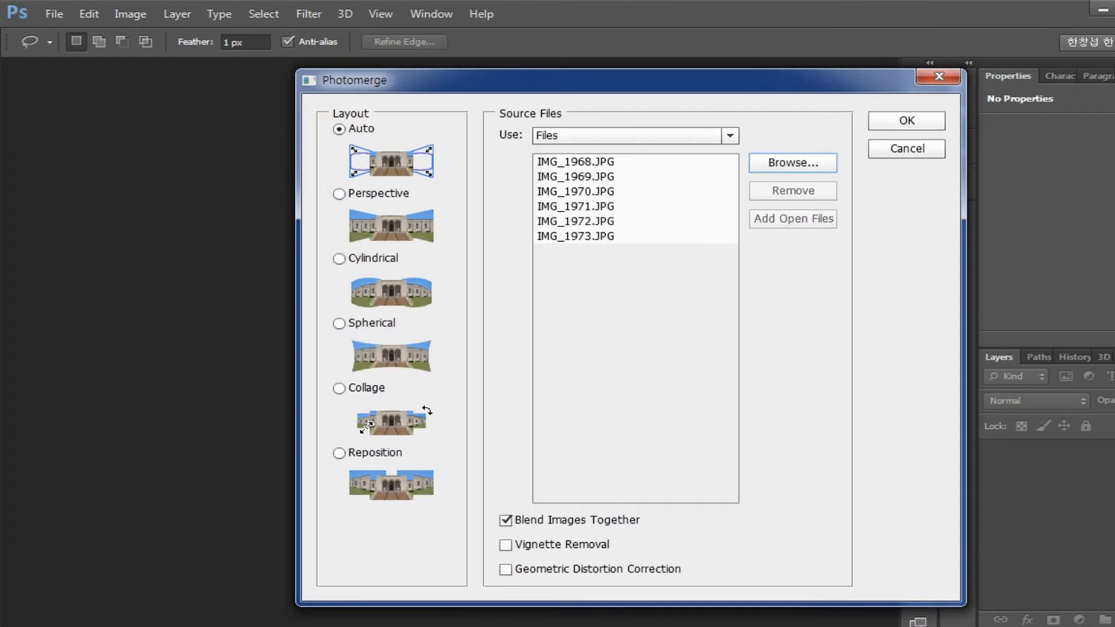
{"action": "key", "text": "Return"}
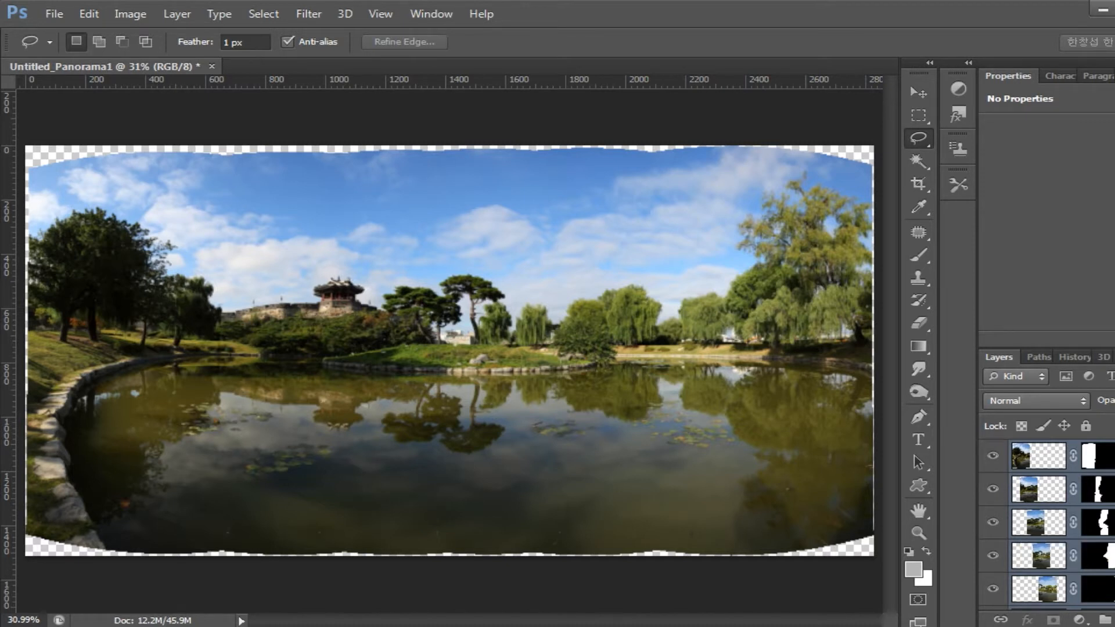
- Merge all the selected panorama layers into a single layer
{"action": "key", "text": "ctrl+e"}
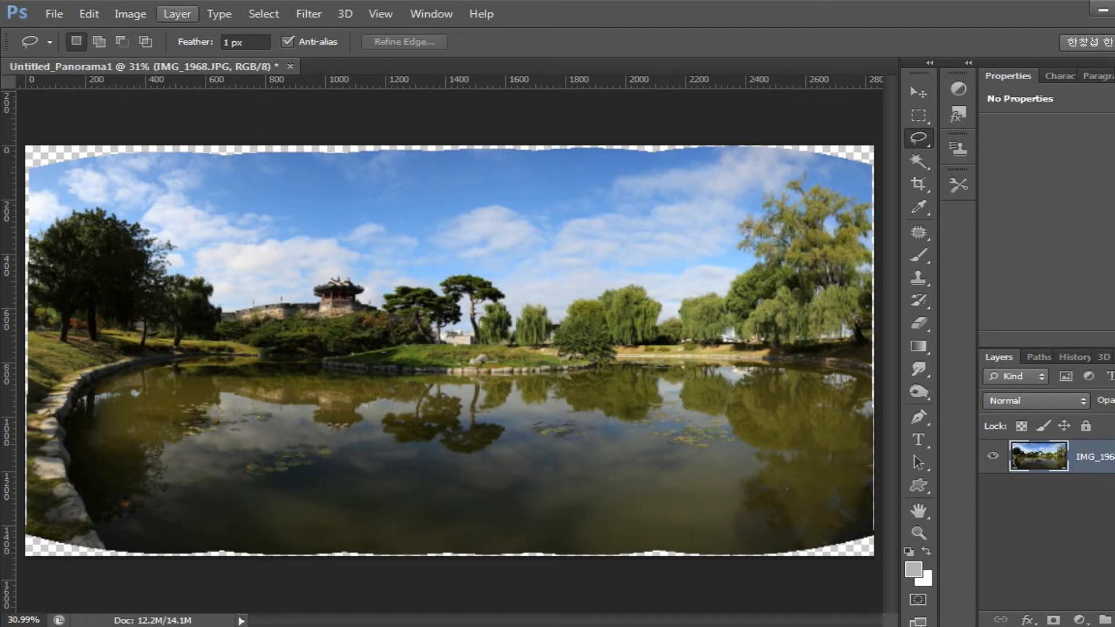
{"action": "left_click", "coordinate": [176, 13]}
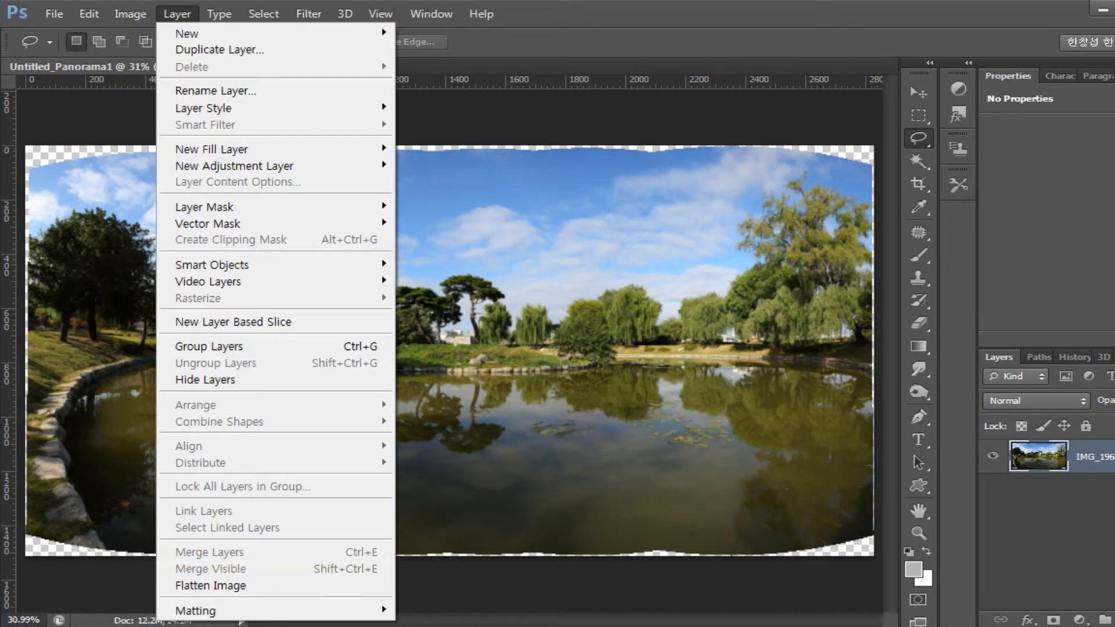
{"action": "key", "text": "Escape"}
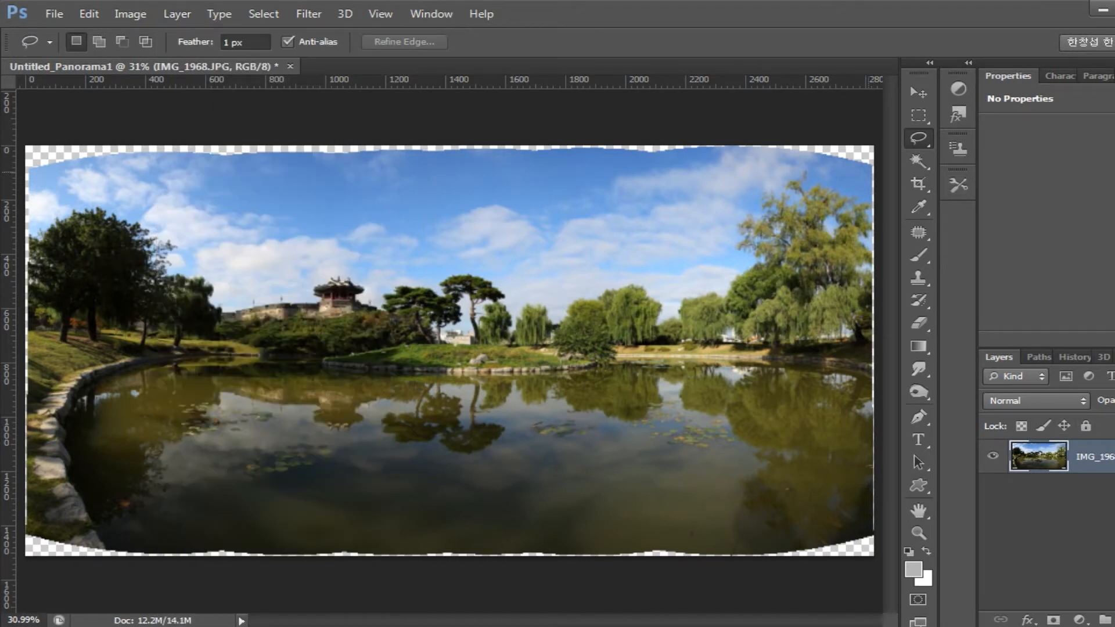
- Try cropping the panorama inward to cut off its transparent edges, and undo the crop
{"action": "key", "text": "c"}
{"action": "left_click_drag", "start_coordinate": [28, 149], "coordinate": [40, 156]}
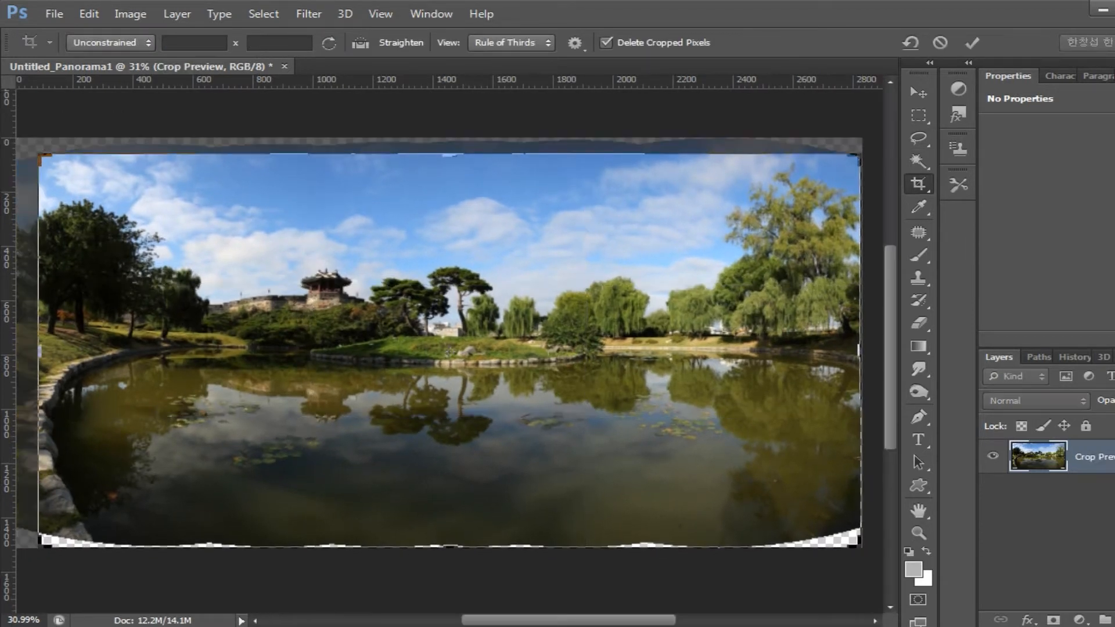
{"action": "mouse_move", "coordinate": [859, 545]}
{"action": "left_mouse_down"}
{"action": "mouse_move", "coordinate": [869, 529]}
{"action": "mouse_move", "coordinate": [851, 533]}
{"action": "left_mouse_up"}
{"action": "left_click", "coordinate": [972, 42]}
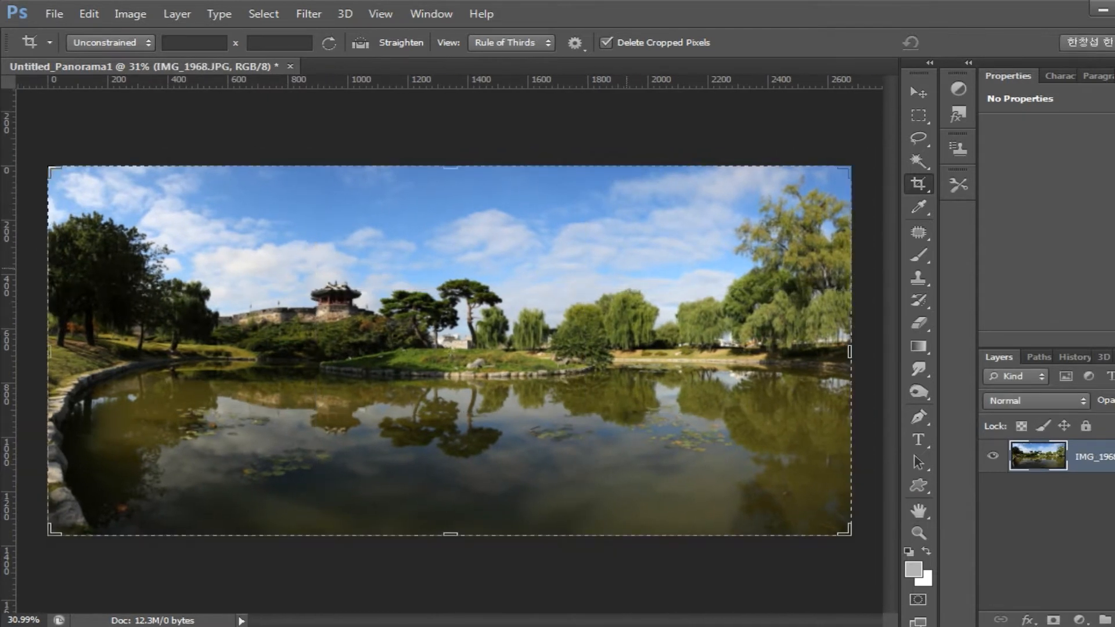
{"action": "key", "text": "ctrl+z"}
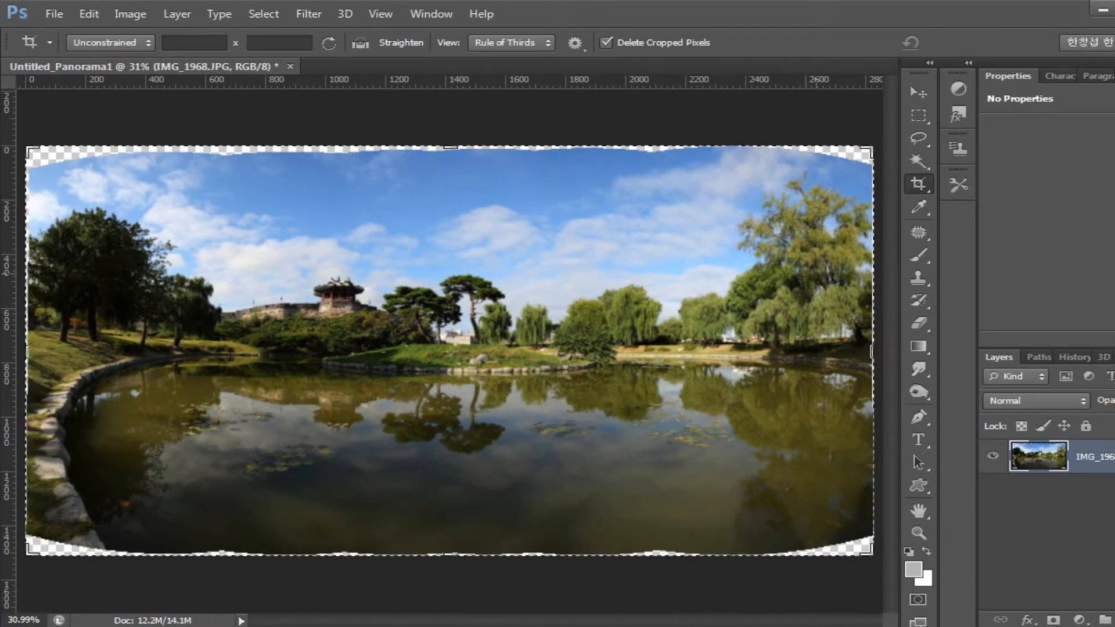
- Lasso the transparent gap along the upper-left sky edge of the panorama, fill it with Content-Aware, and deselect
{"action": "left_click", "coordinate": [917, 138]}
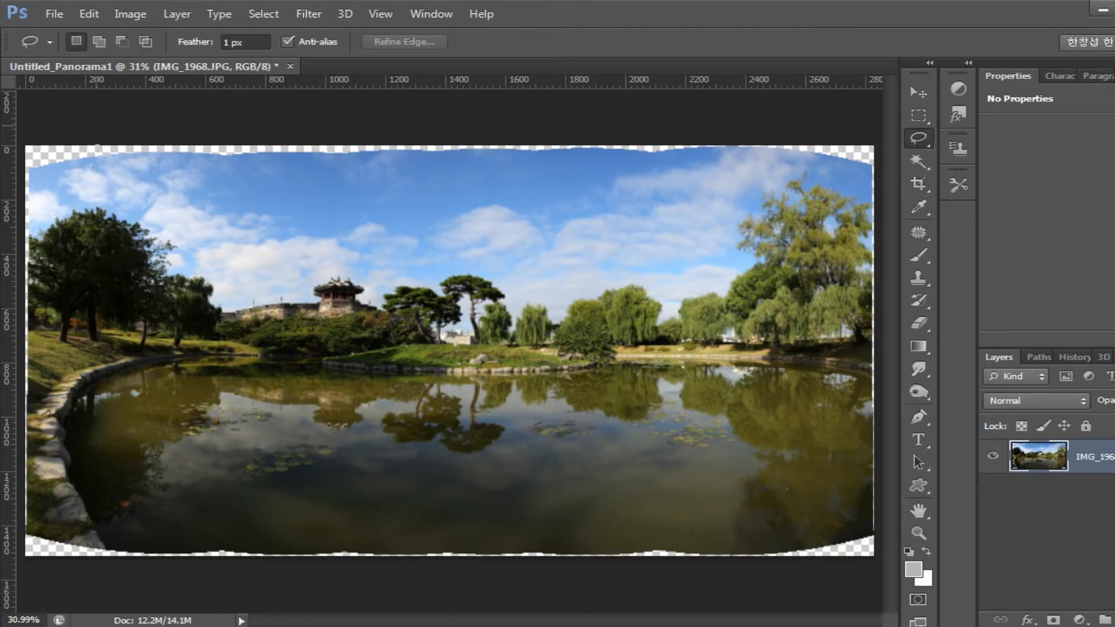
{"action": "mouse_move", "coordinate": [96, 150]}
{"action": "left_mouse_down"}
{"action": "mouse_move", "coordinate": [126, 172]}
{"action": "mouse_move", "coordinate": [196, 166]}
{"action": "mouse_move", "coordinate": [233, 146]}
{"action": "left_mouse_up"}
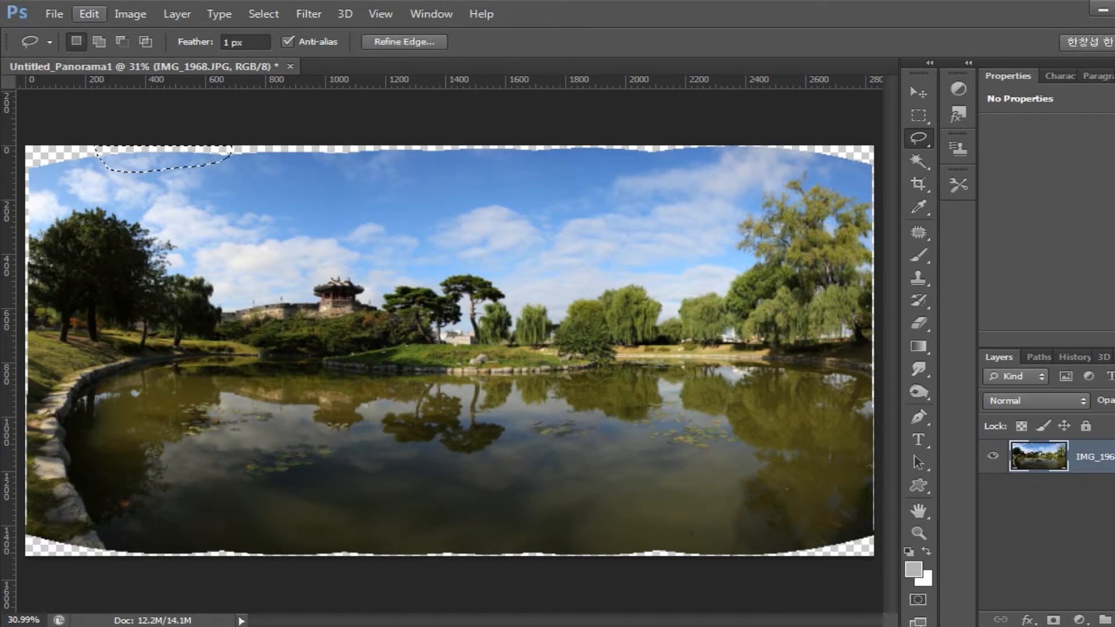
{"action": "left_click", "coordinate": [89, 14]}
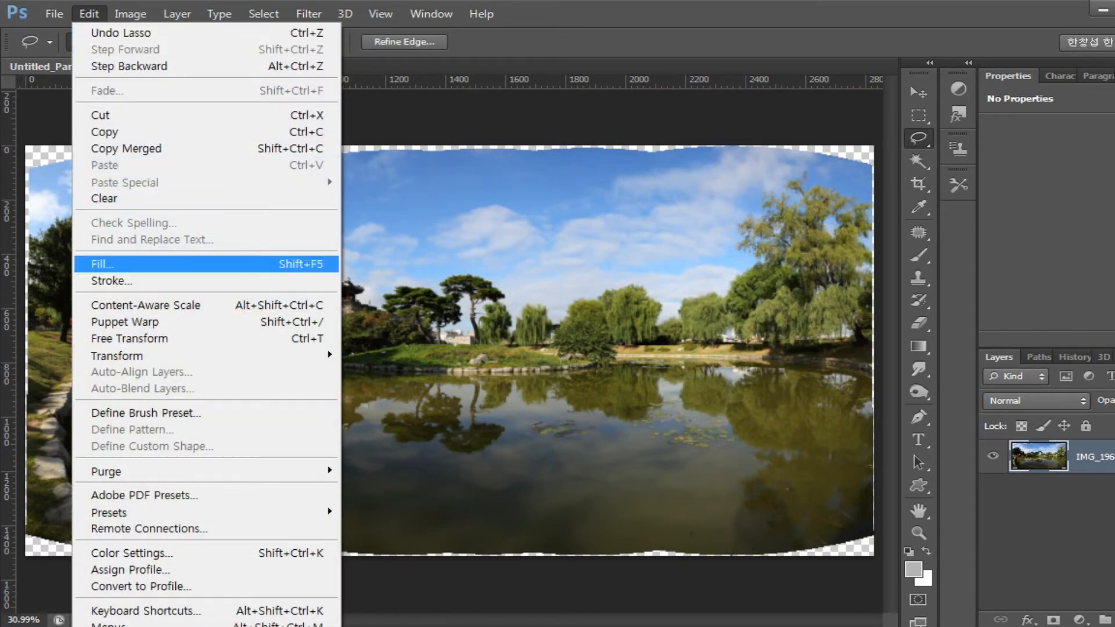
{"action": "left_click", "coordinate": [102, 264]}
{"action": "left_click", "coordinate": [809, 225]}
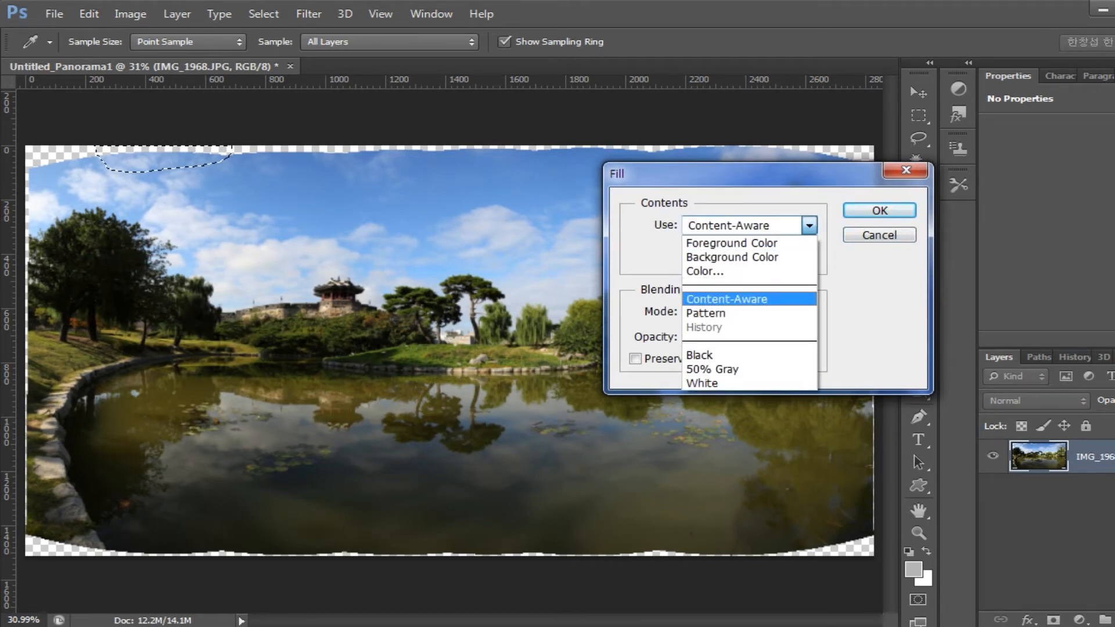
{"action": "left_click", "coordinate": [726, 299]}
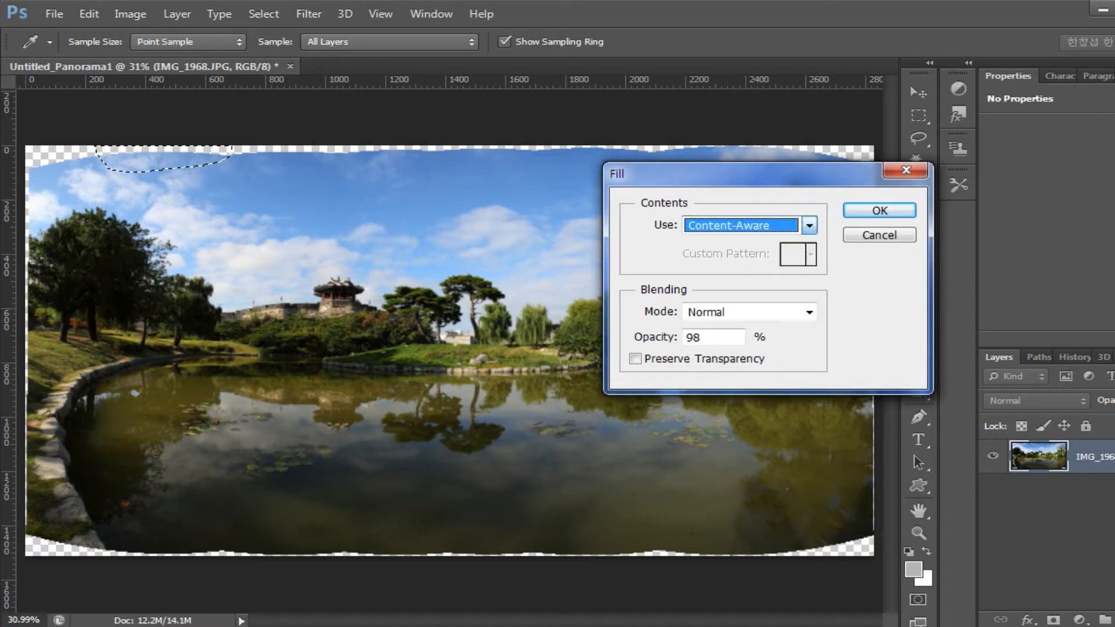
{"action": "key", "text": "Return"}
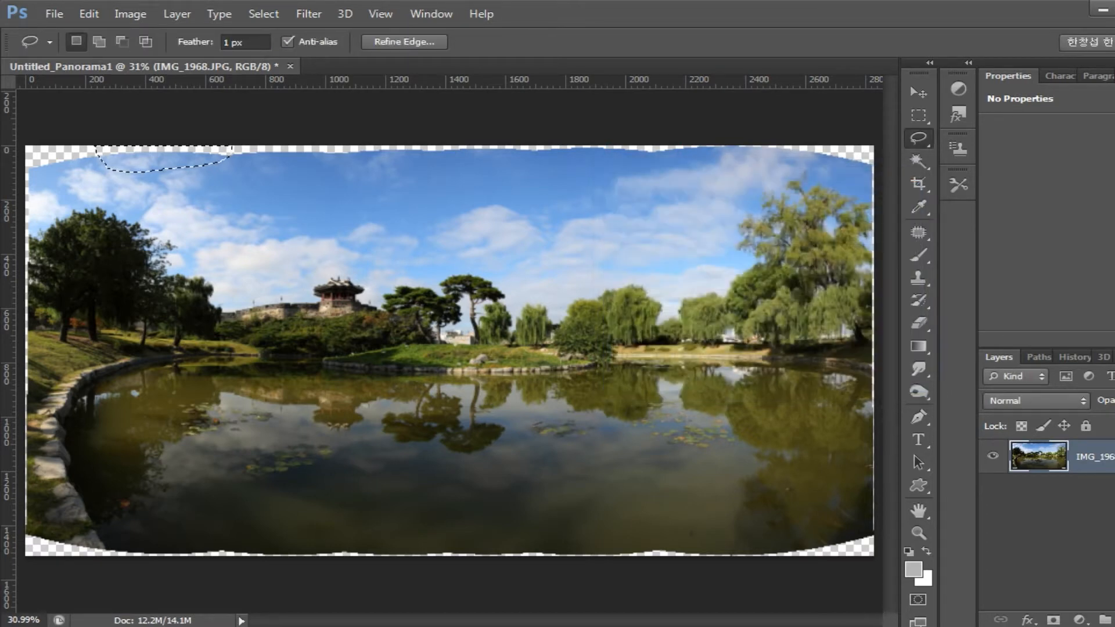
{"action": "key", "text": "ctrl+d"}
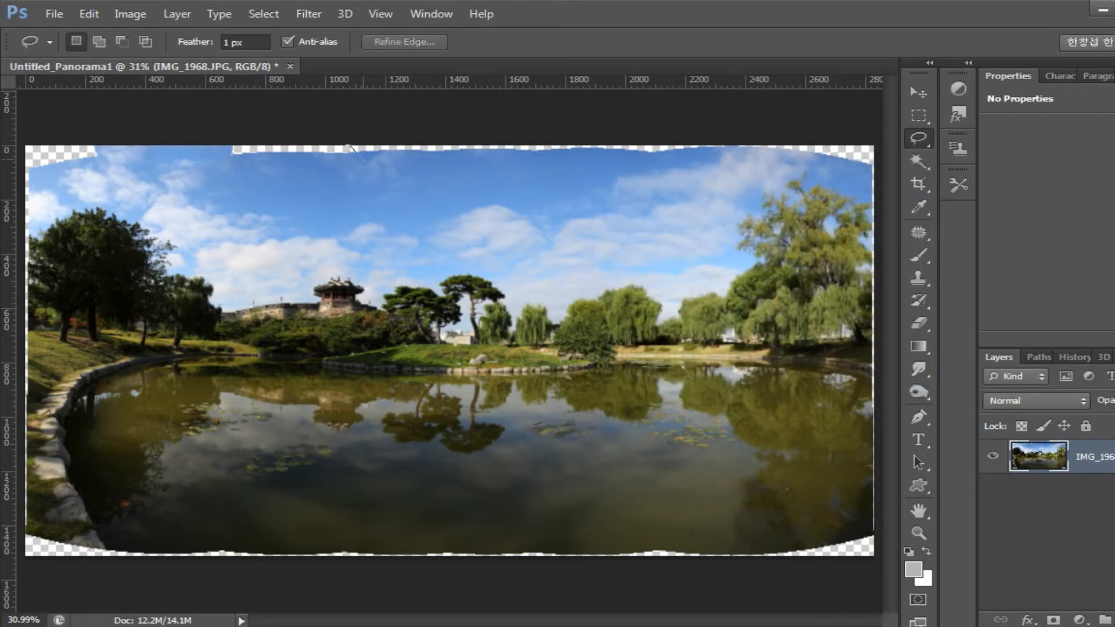
- Lasso the transparent gap just left of centre along the panorama's upper edge and fill it with Content-Aware
{"action": "left_click_drag", "start_coordinate": [350, 148], "coordinate": [351, 149]}
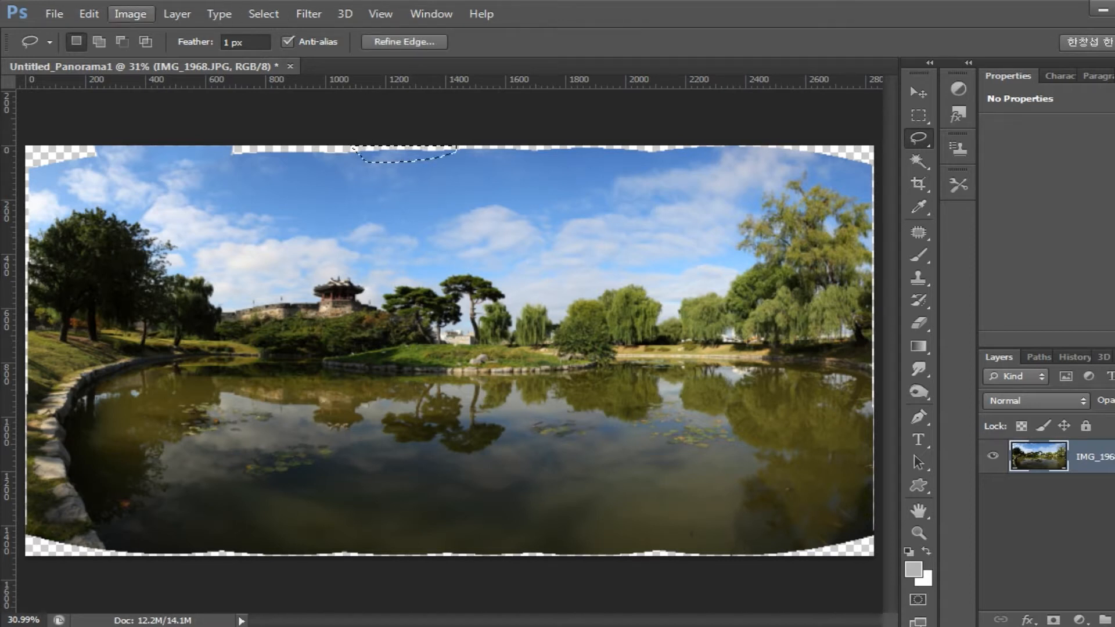
{"action": "left_click", "coordinate": [88, 14]}
{"action": "left_click", "coordinate": [104, 264]}
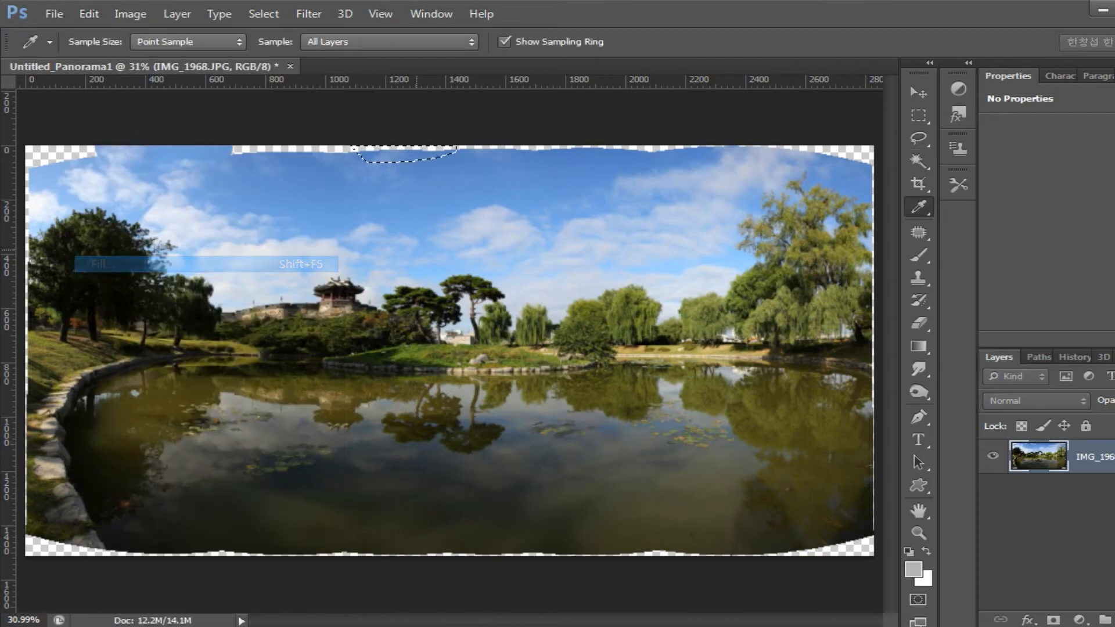
{"action": "left_click", "coordinate": [876, 209]}
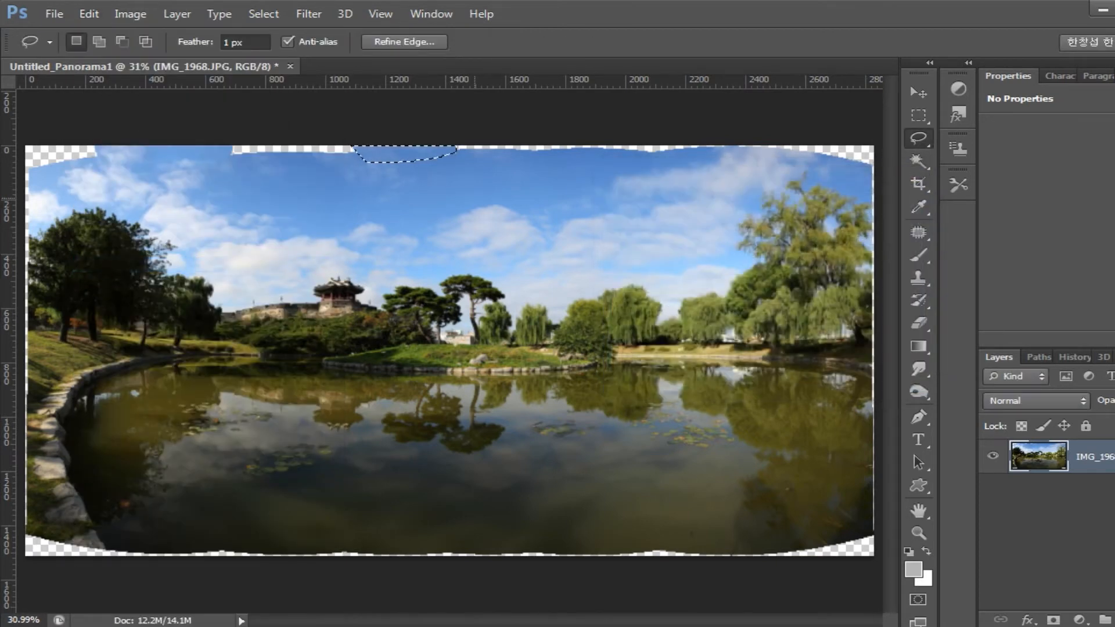
{"action": "key", "text": "Return"}
- Lasso the transparent gap along the upper-right sky edge, fill it with Content-Aware, and deselect
{"action": "mouse_move", "coordinate": [685, 150]}
{"action": "left_mouse_down"}
{"action": "mouse_move", "coordinate": [757, 159]}
{"action": "mouse_move", "coordinate": [839, 147]}
{"action": "left_mouse_up"}
{"action": "left_click", "coordinate": [89, 13]}
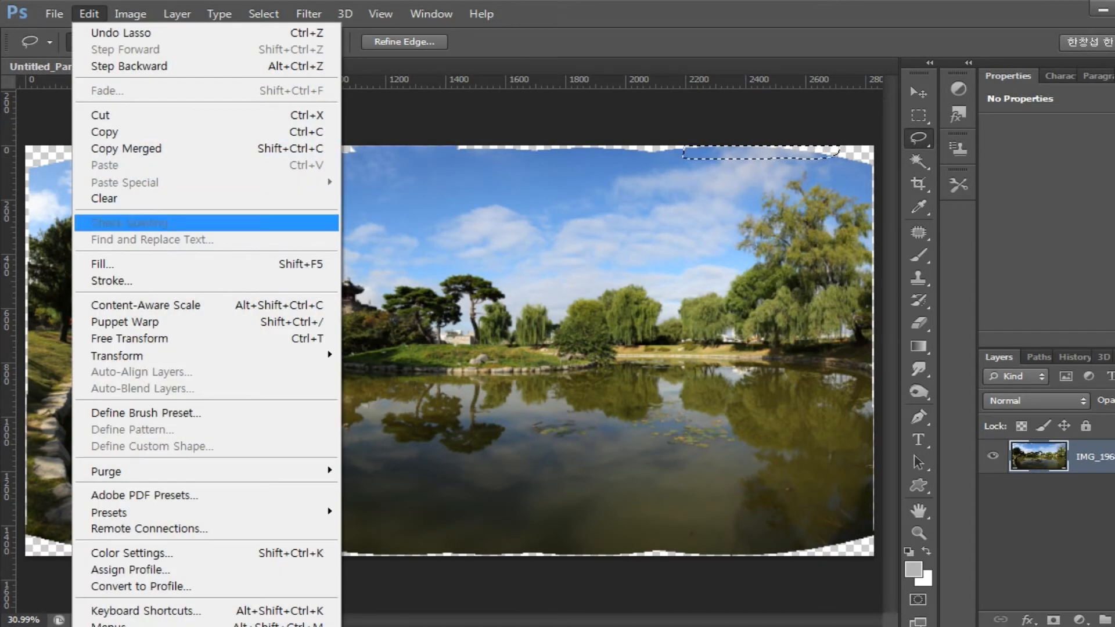
{"action": "left_click", "coordinate": [116, 263]}
{"action": "key", "text": "Return"}
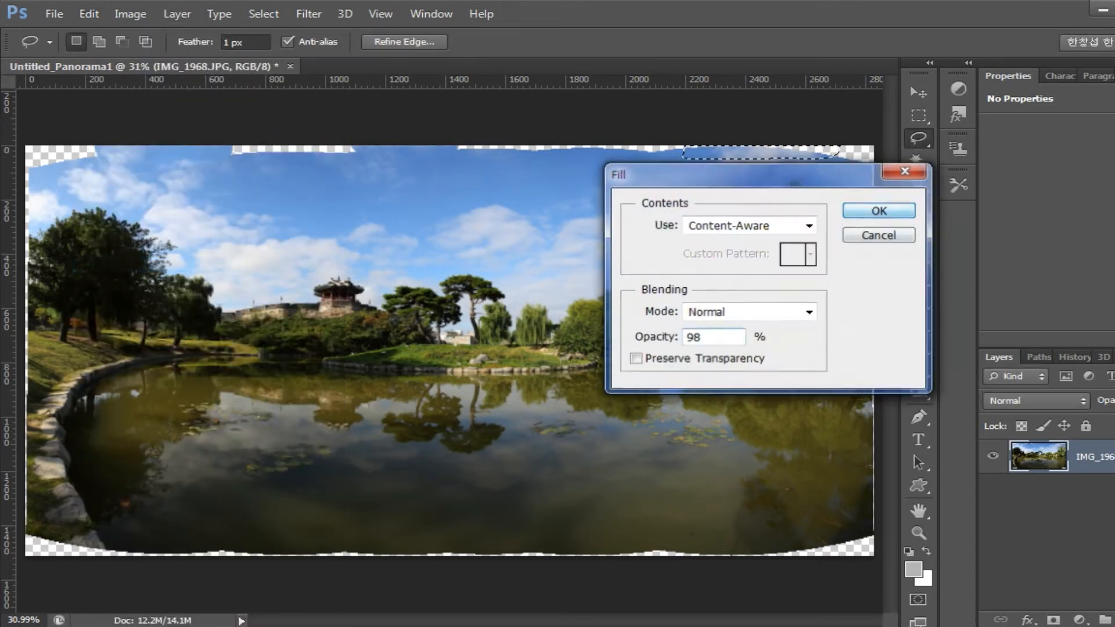
{"action": "key", "text": "ctrl+d"}
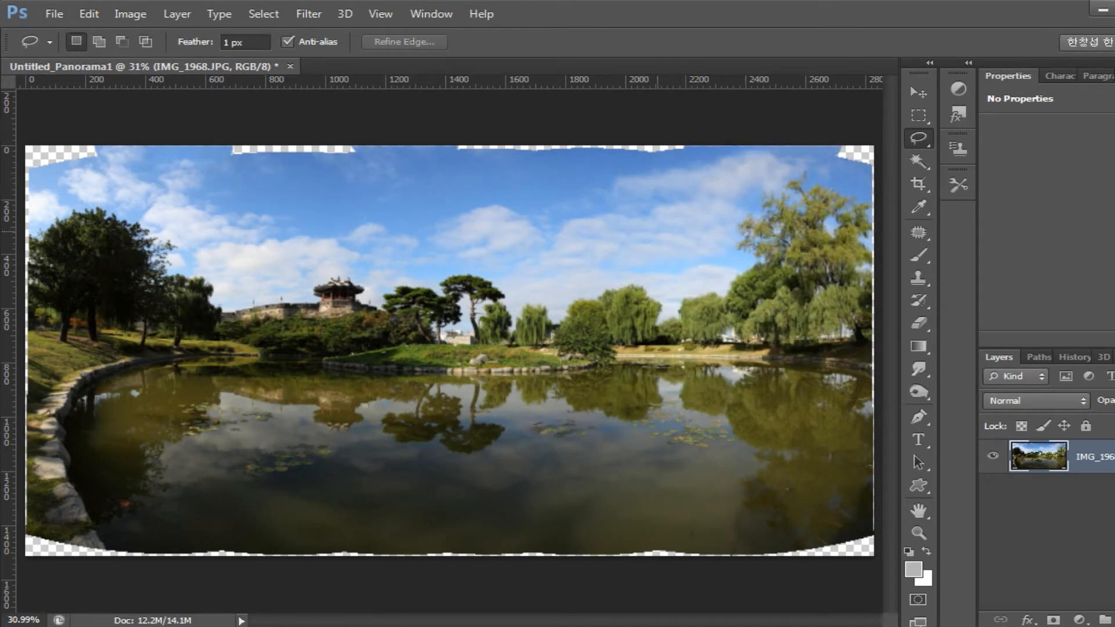
- Undo all the Content-Aware fills and lasso selections along the panorama's upper edge
{"action": "left_click_drag", "start_coordinate": [683, 147], "coordinate": [683, 157]}
{"action": "key", "text": "ctrl+alt+z"}
{"action": "key", "text": "ctrl+alt+z"}
{"action": "key", "text": "ctrl+alt+z"}
{"action": "key", "text": "ctrl+alt+z"}
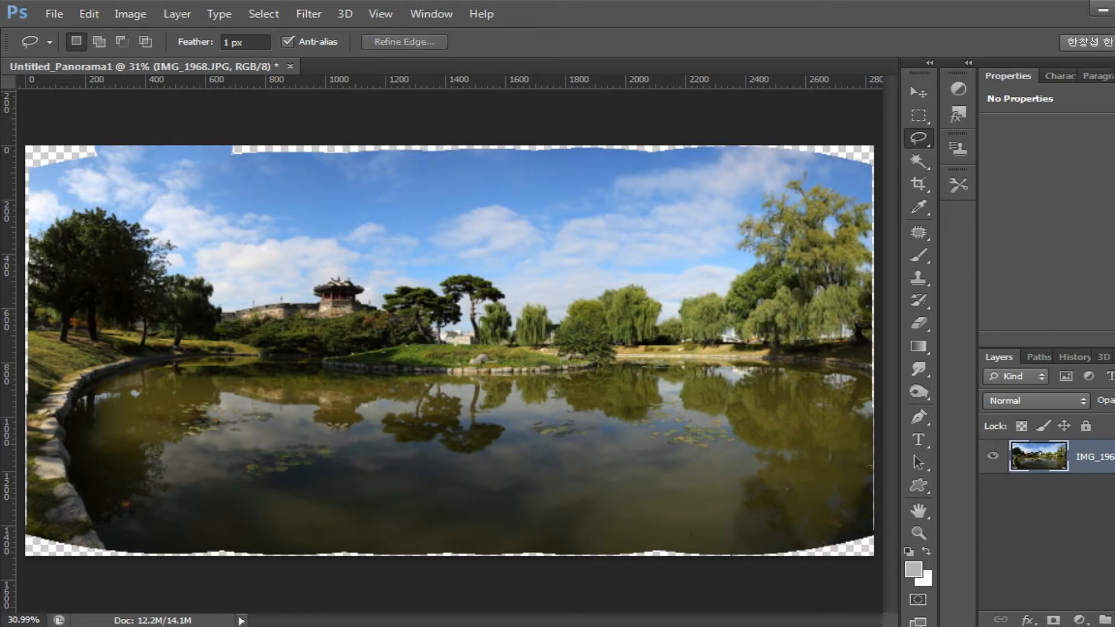
{"action": "key", "text": "ctrl+alt+z"}
{"action": "key", "text": "ctrl+alt+z"}
{"action": "key", "text": "ctrl+alt+z"}
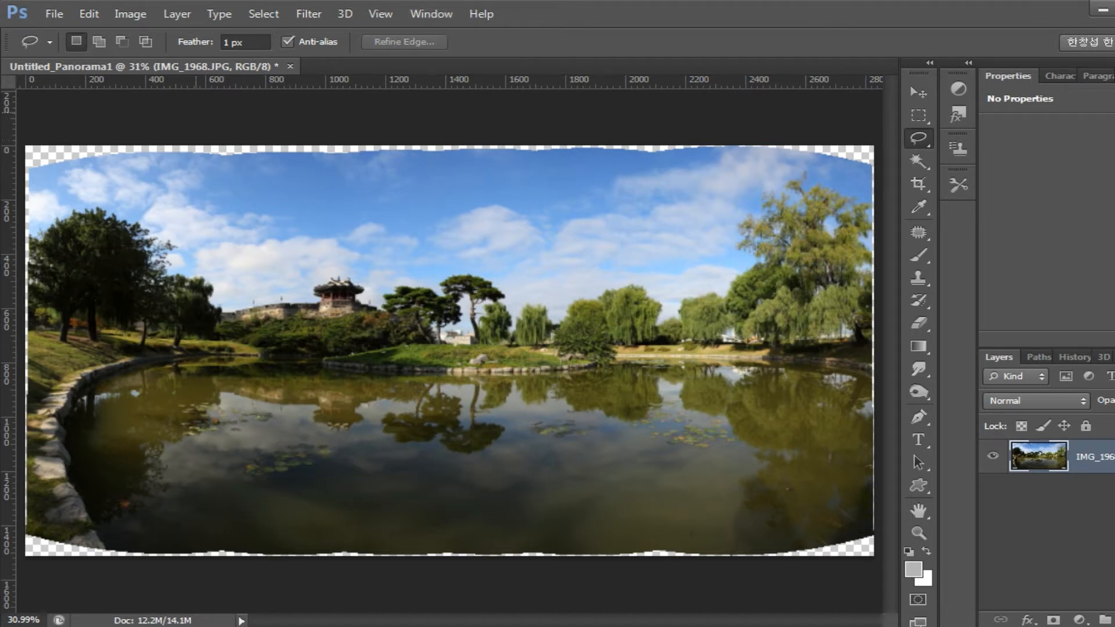
{"action": "left_click", "coordinate": [89, 14]}
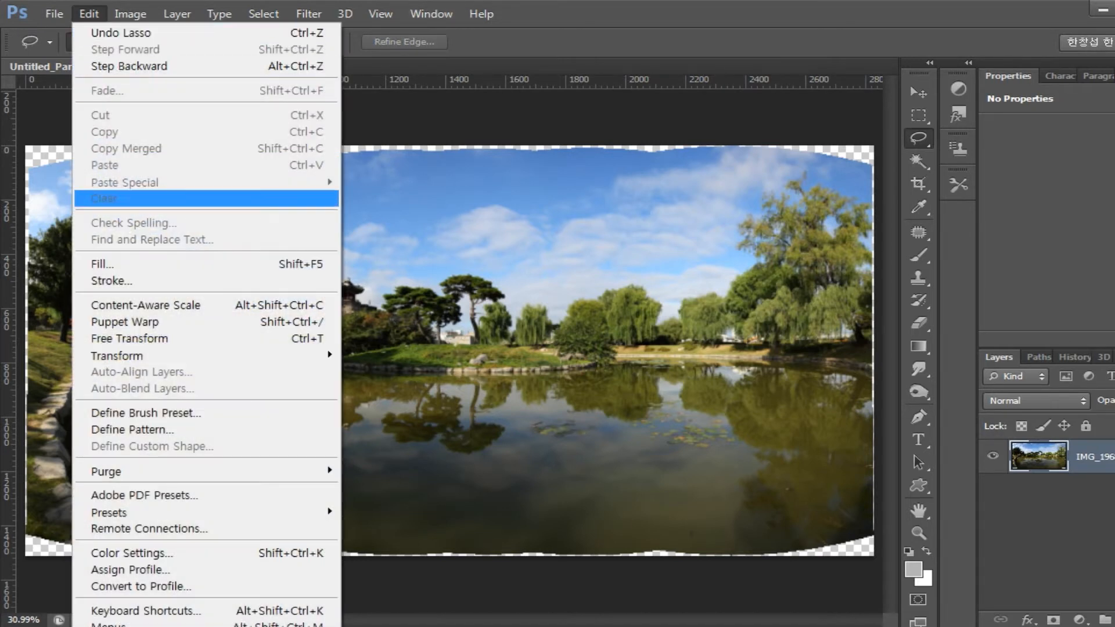
{"action": "left_click", "coordinate": [100, 263]}
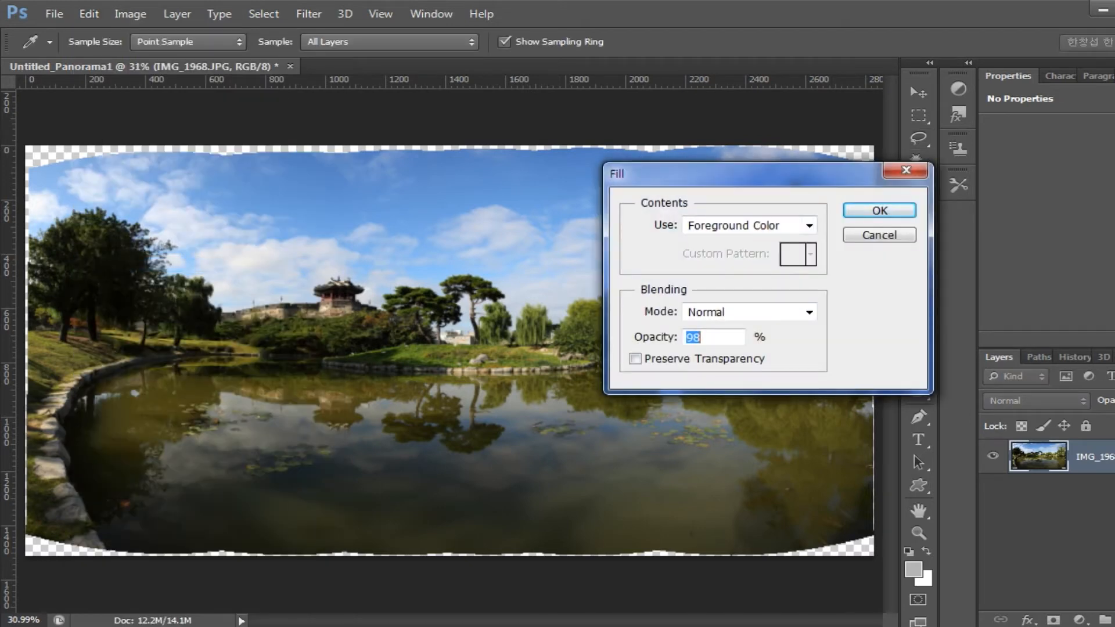
{"action": "key", "text": "Escape"}
{"action": "key", "text": "l"}
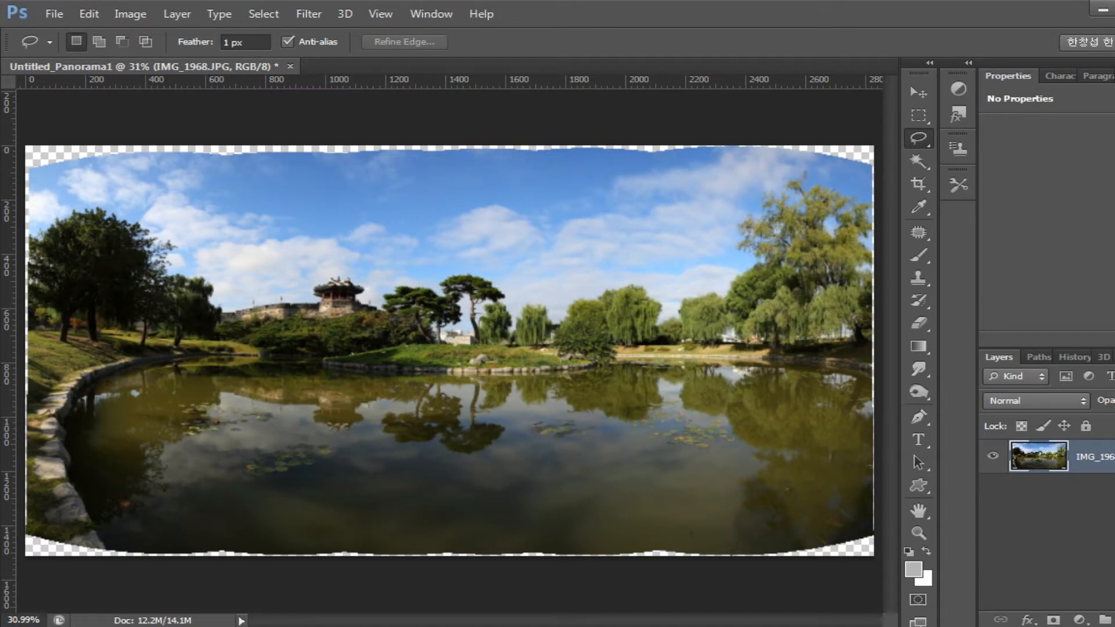
- Open the Actions list and create a new action set named 내용인식
{"action": "left_click", "coordinate": [431, 14]}
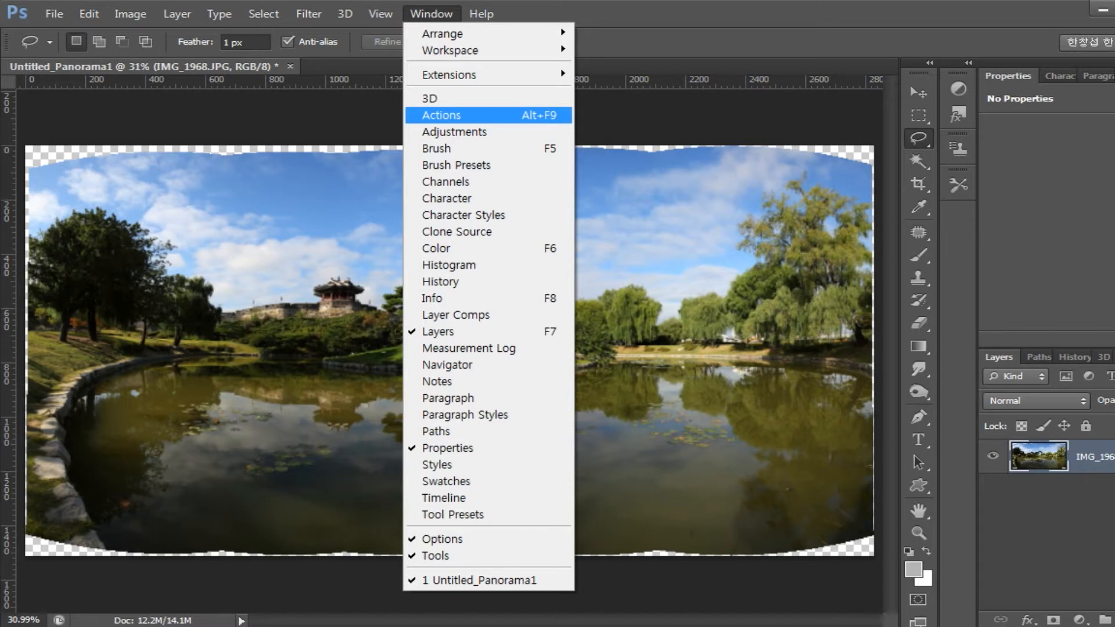
{"action": "left_click", "coordinate": [442, 115]}
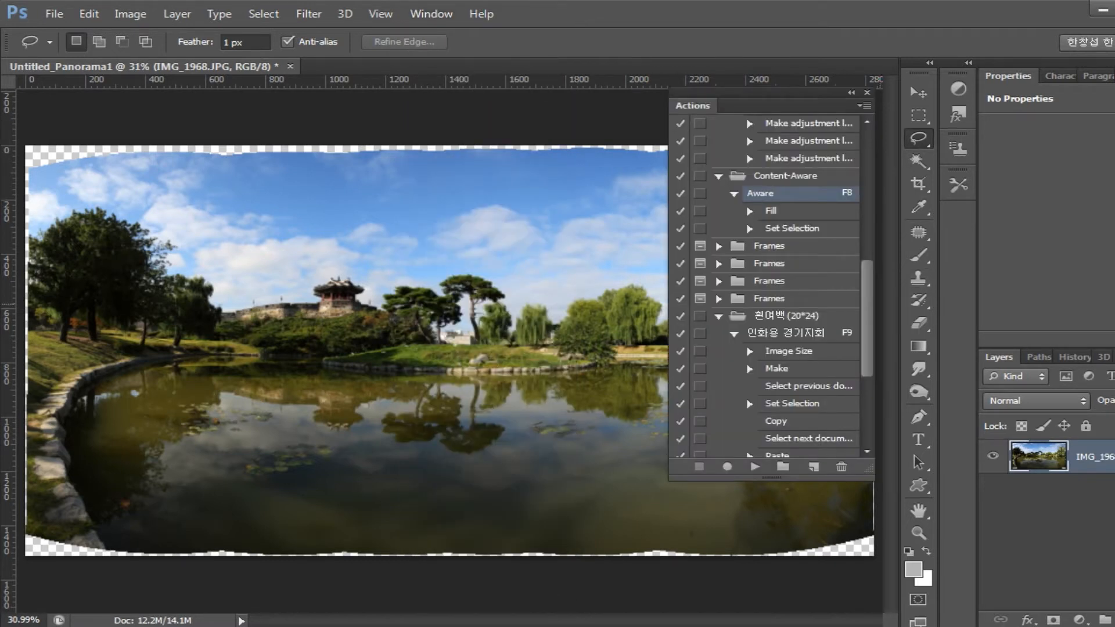
{"action": "scroll", "coordinate": [766, 285], "scroll_direction": "down", "scroll_amount": 3}
{"action": "scroll", "coordinate": [774, 285], "scroll_direction": "down", "scroll_amount": 1}
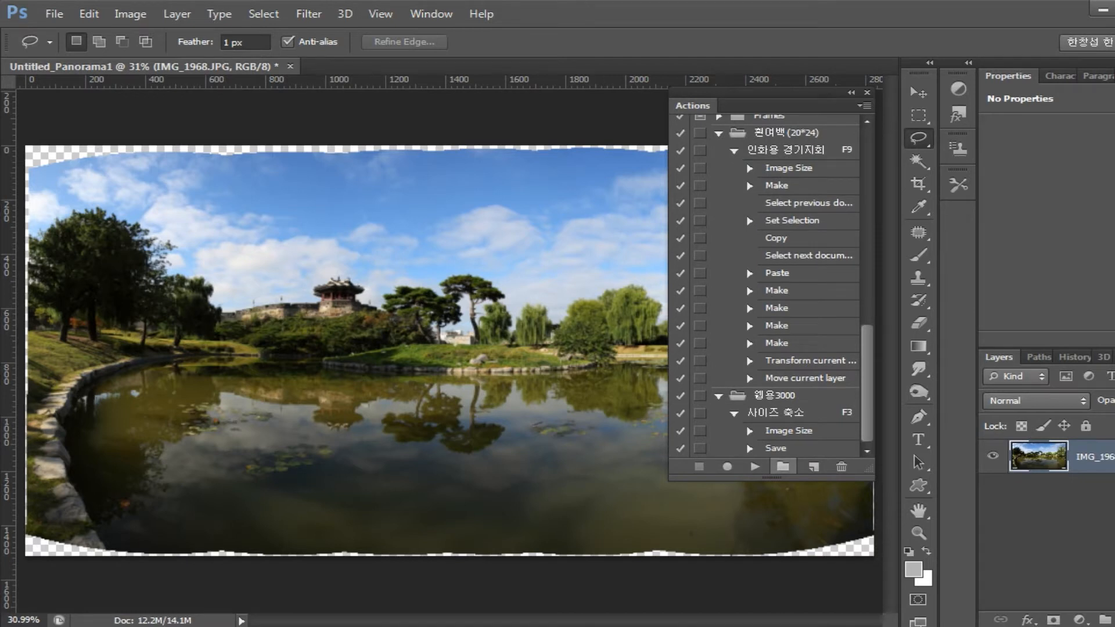
{"action": "left_click", "coordinate": [782, 466]}
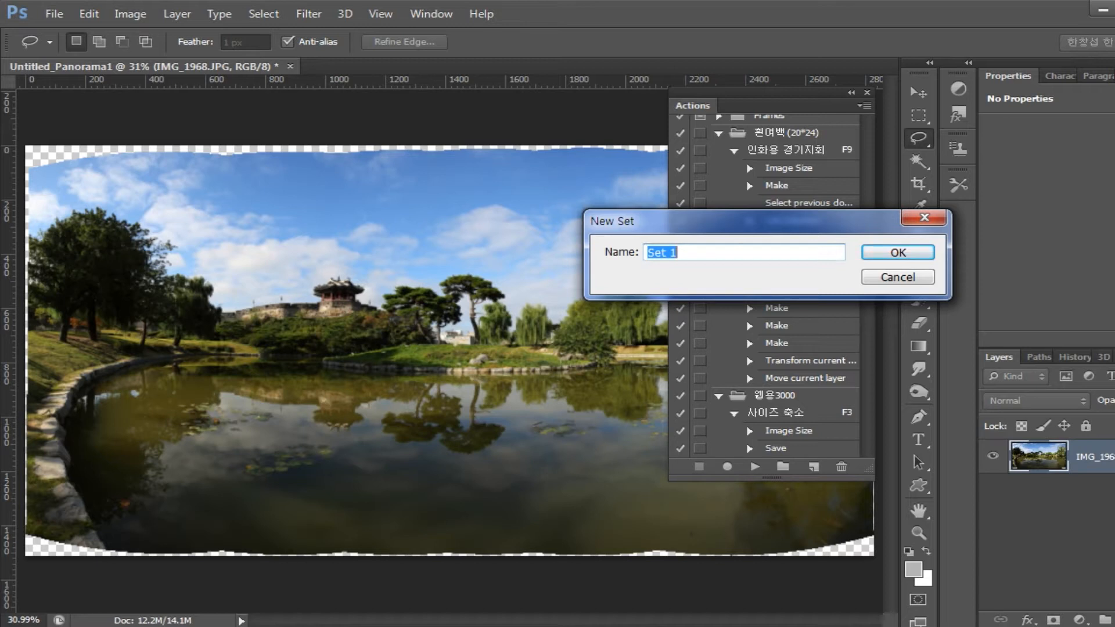
{"action": "type", "text": "내"}
{"action": "type", "text": "요ㅇ인시"}
{"action": "type", "text": "ㄱ"}
{"action": "key", "text": "shift+Left"}
{"action": "key", "text": "shift+Left"}
{"action": "key", "text": "shift+Left"}
{"action": "key", "text": "shift+Left"}
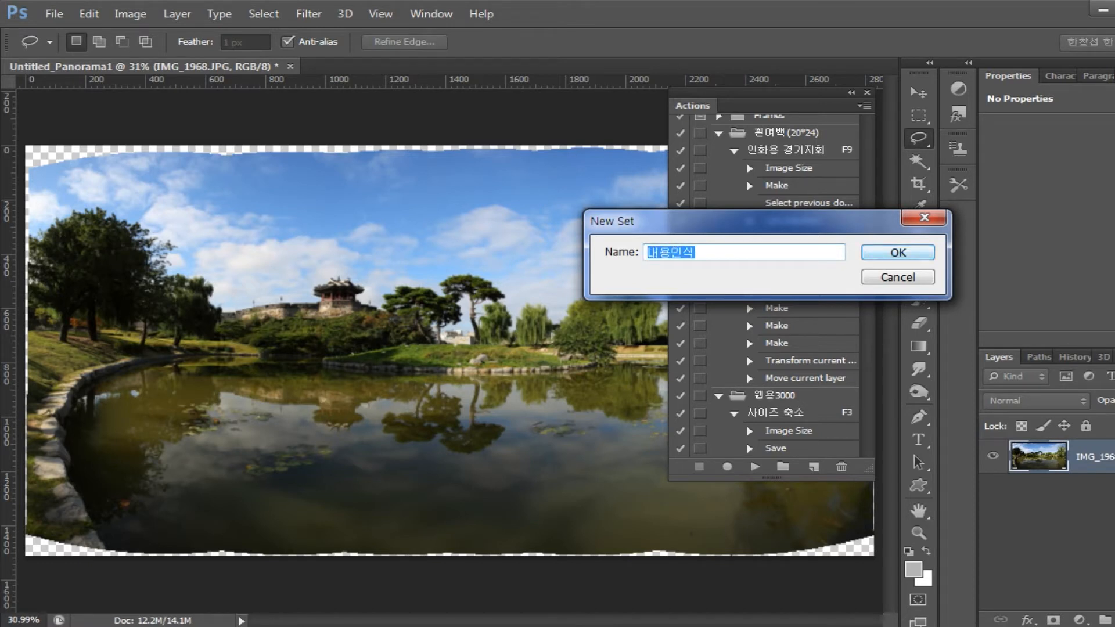
{"action": "key", "text": "Return"}
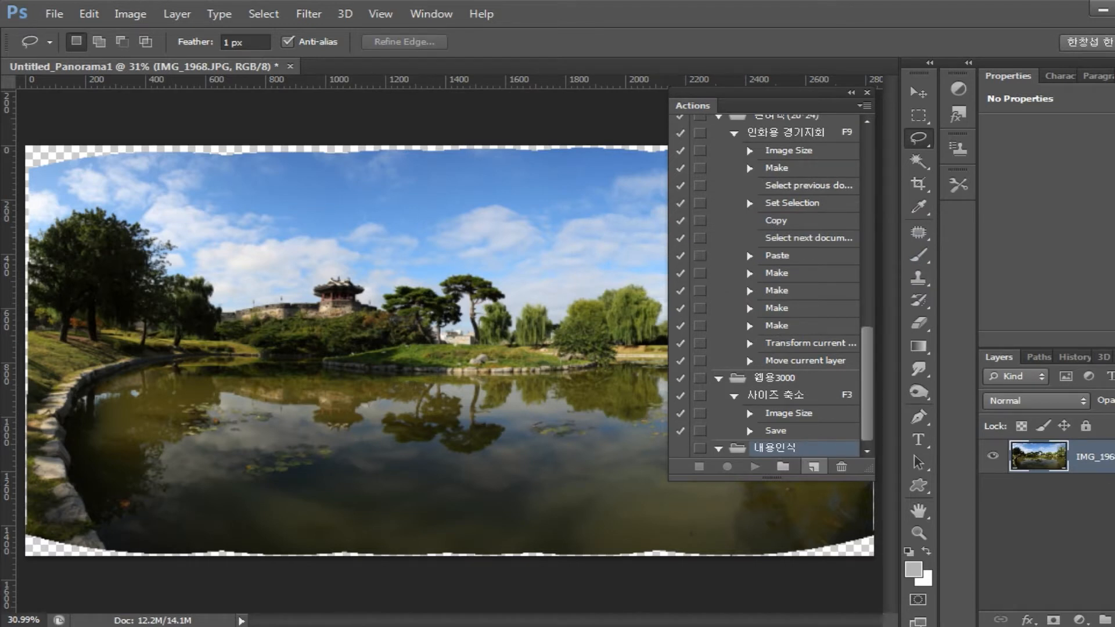
- Create a new action named 내용인식 inside the 내용인식 set
{"action": "left_click", "coordinate": [814, 466]}
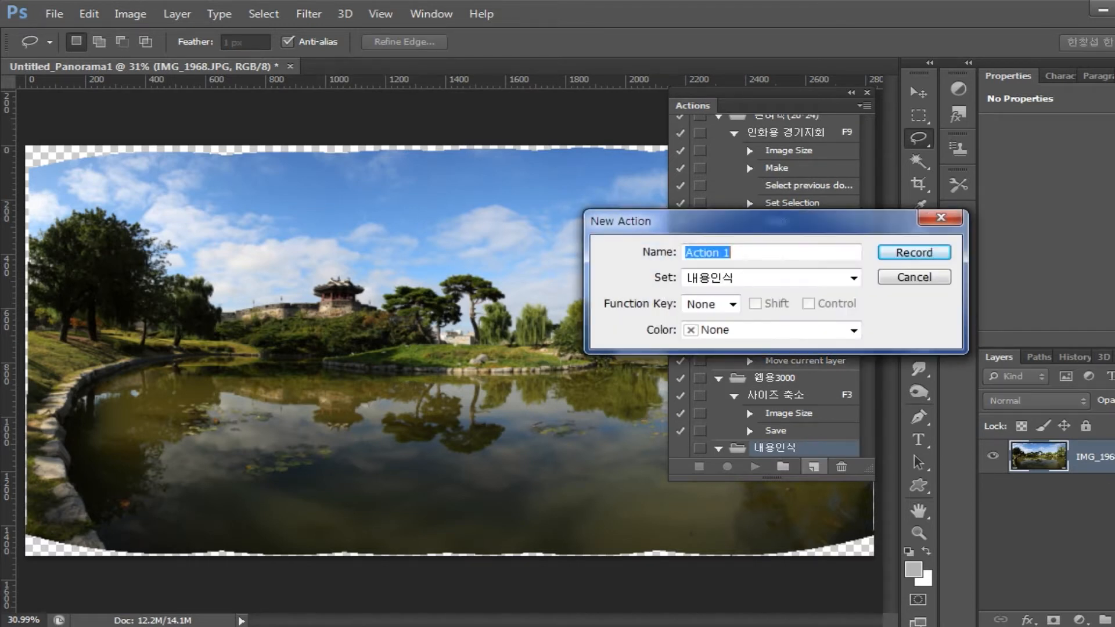
{"action": "type", "text": "내용인식"}
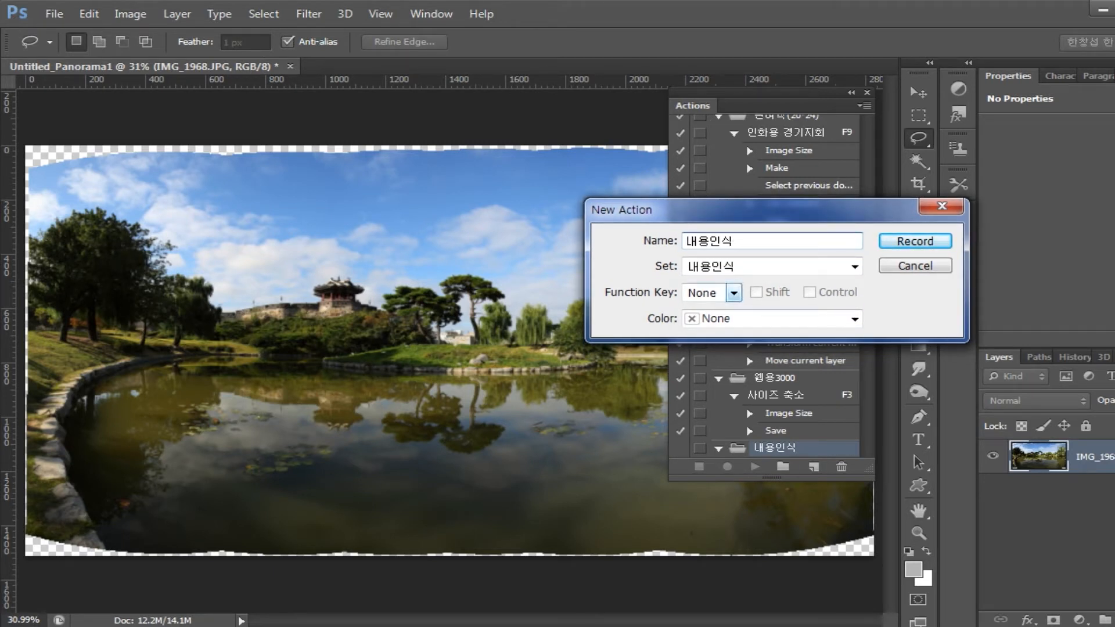
{"action": "left_click", "coordinate": [734, 293]}
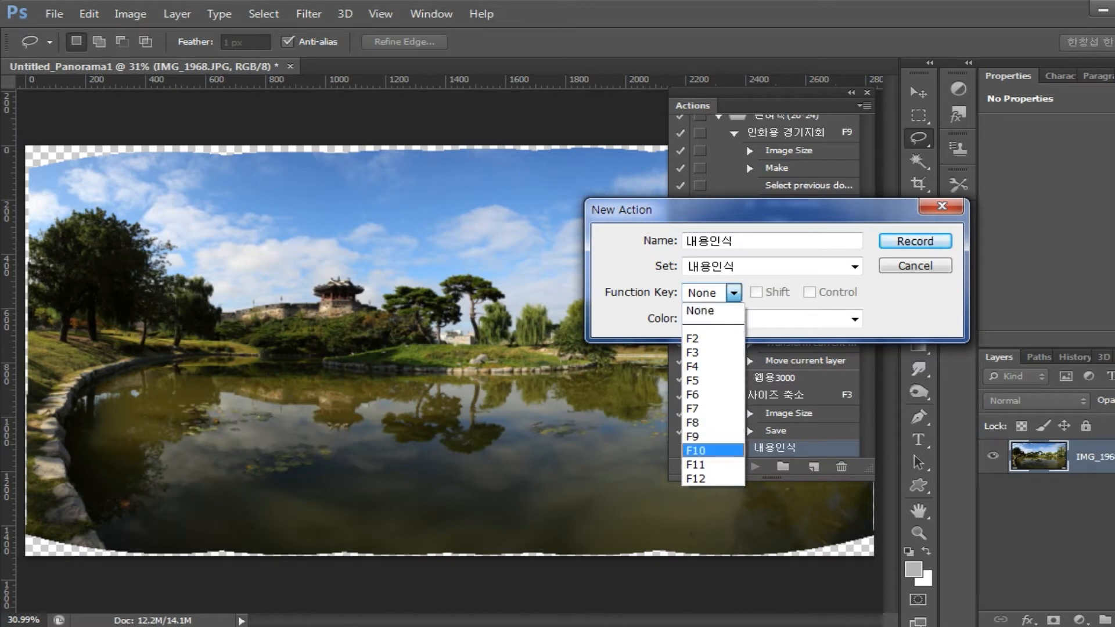
{"action": "left_click", "coordinate": [692, 338]}
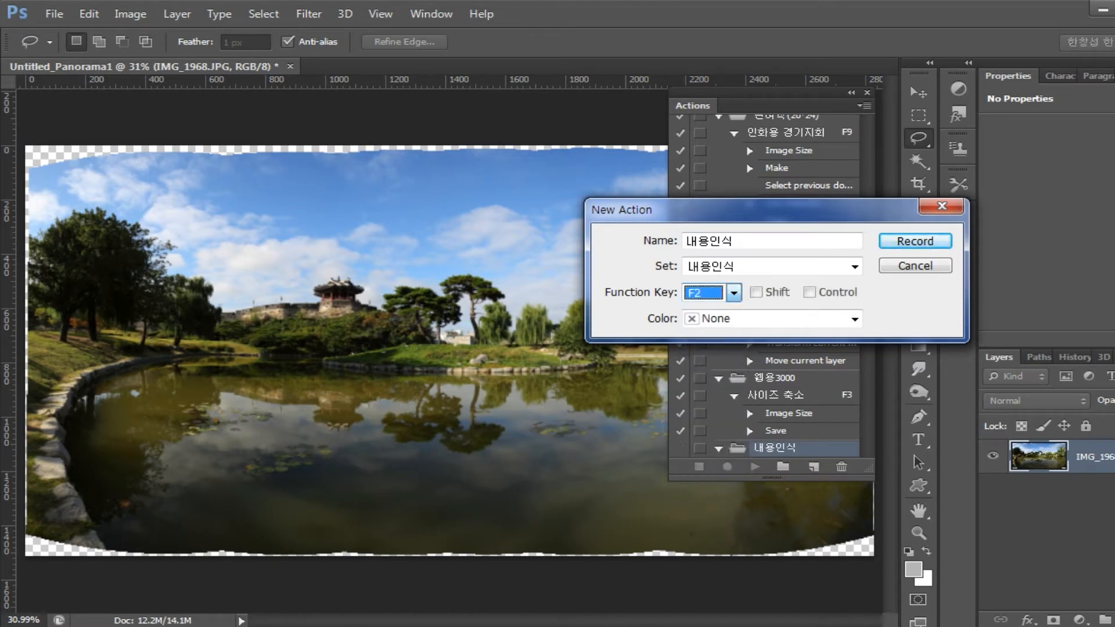
{"action": "left_click", "coordinate": [755, 292]}
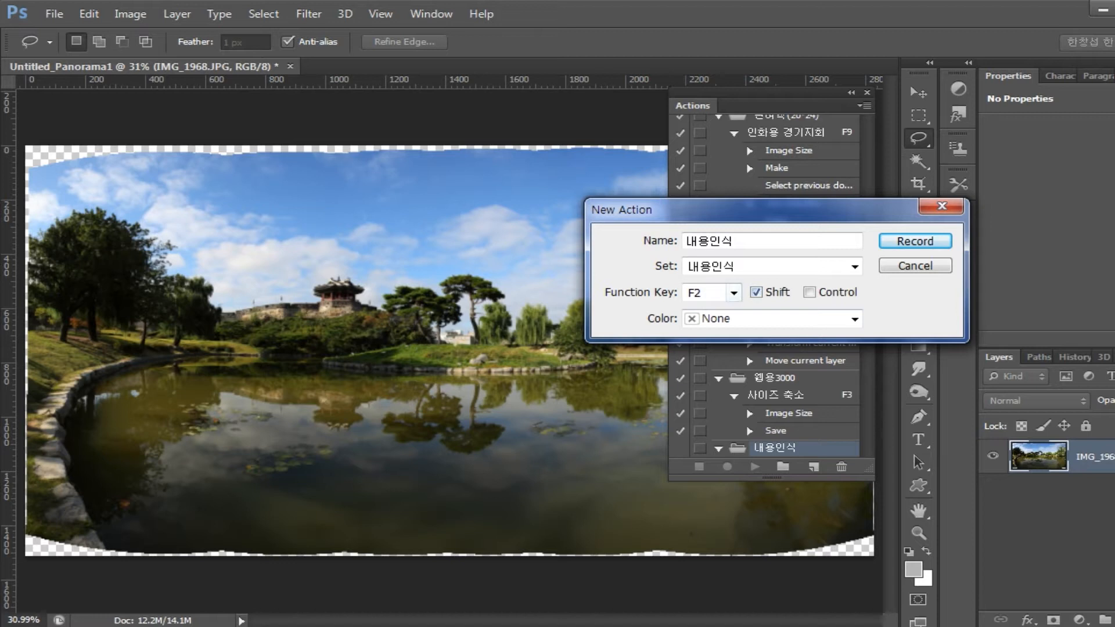
{"action": "left_click", "coordinate": [809, 292]}
{"action": "left_click", "coordinate": [809, 292]}
{"action": "left_click", "coordinate": [756, 292]}
- Assign the F12 function key to the new 내용인식 action and start recording it
{"action": "left_click", "coordinate": [733, 292]}
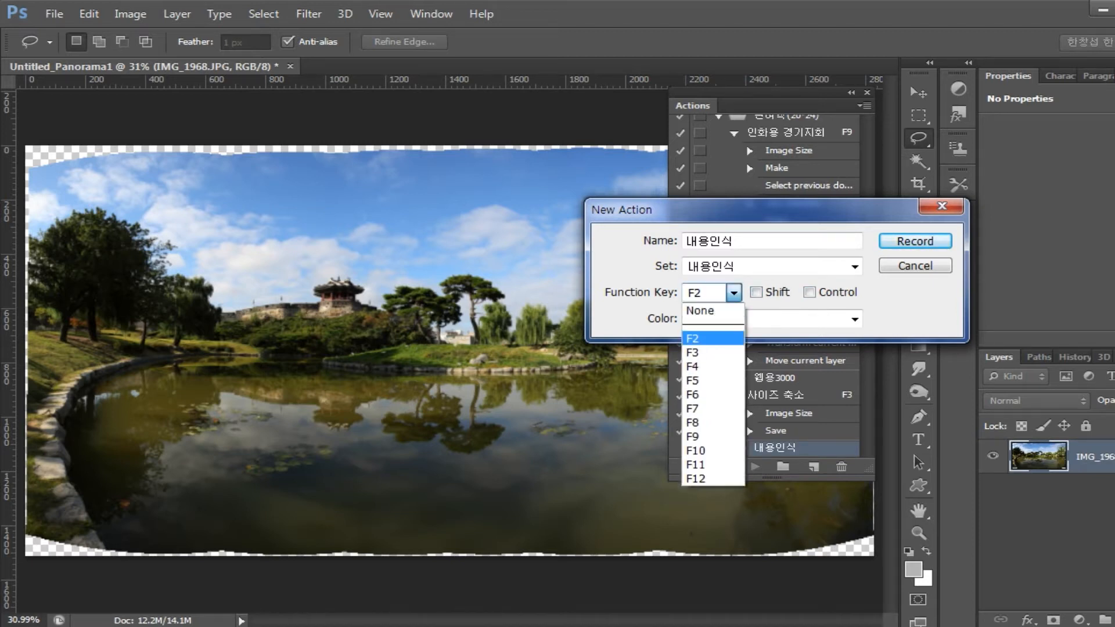
{"action": "key", "text": "Down"}
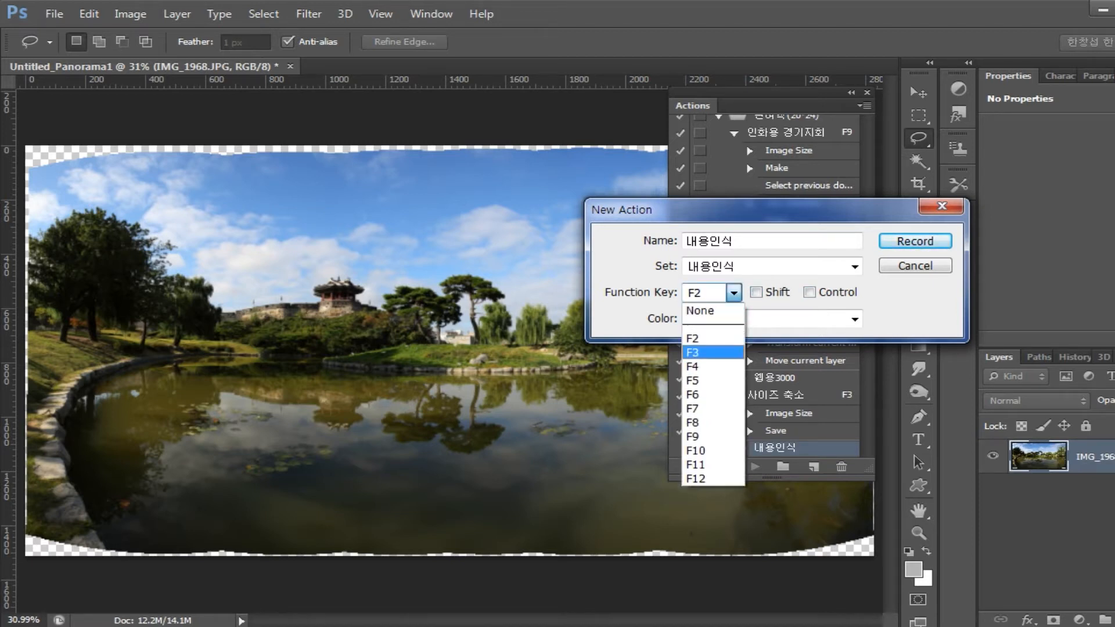
{"action": "key", "text": "Down"}
{"action": "key", "text": "Up"}
{"action": "key", "text": "Up"}
{"action": "key", "text": "Down"}
{"action": "key", "text": "Down"}
{"action": "key", "text": "Down"}
{"action": "key", "text": "Down"}
{"action": "key", "text": "Down"}
{"action": "key", "text": "Down"}
{"action": "key", "text": "Down"}
{"action": "key", "text": "Down"}
{"action": "key", "text": "Down"}
{"action": "key", "text": "Down"}
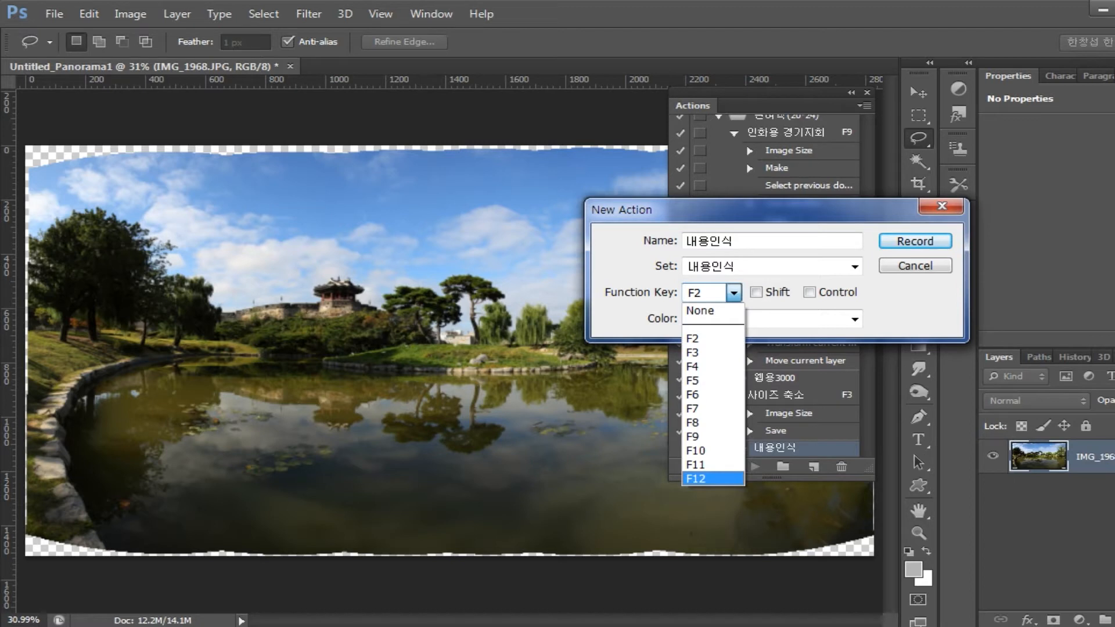
{"action": "key", "text": "Return"}
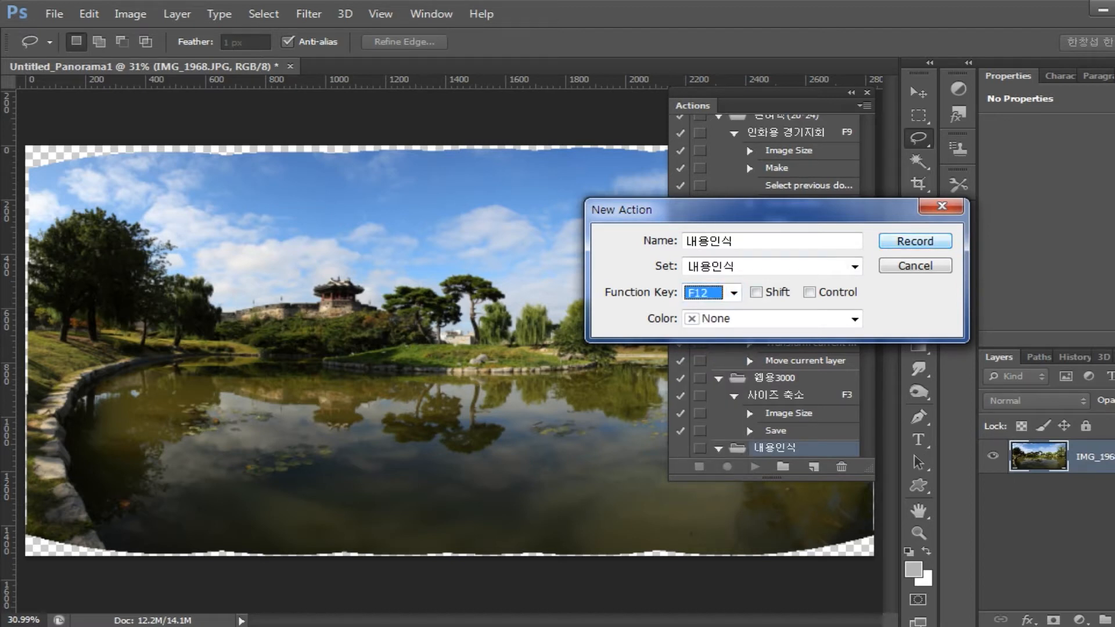
{"action": "key", "text": "Return"}
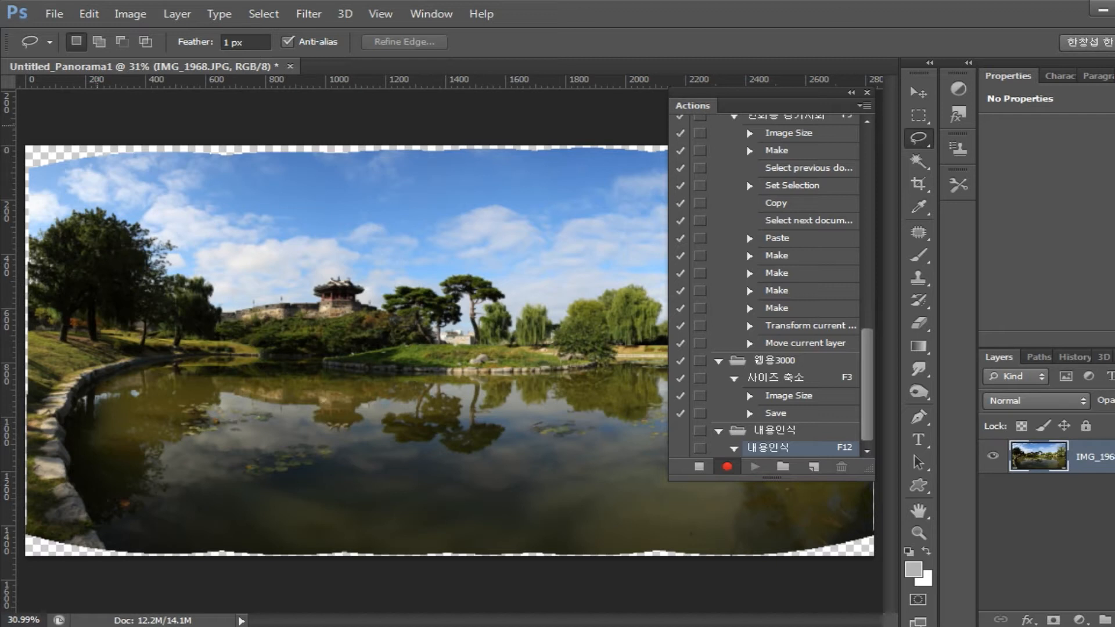
- Record a lasso selection and Content-Aware fill of the upper-left sky gap, stop the recording, and deselect
{"action": "mouse_move", "coordinate": [87, 145]}
{"action": "left_mouse_down"}
{"action": "mouse_move", "coordinate": [102, 168]}
{"action": "mouse_move", "coordinate": [194, 164]}
{"action": "mouse_move", "coordinate": [231, 145]}
{"action": "left_mouse_up"}
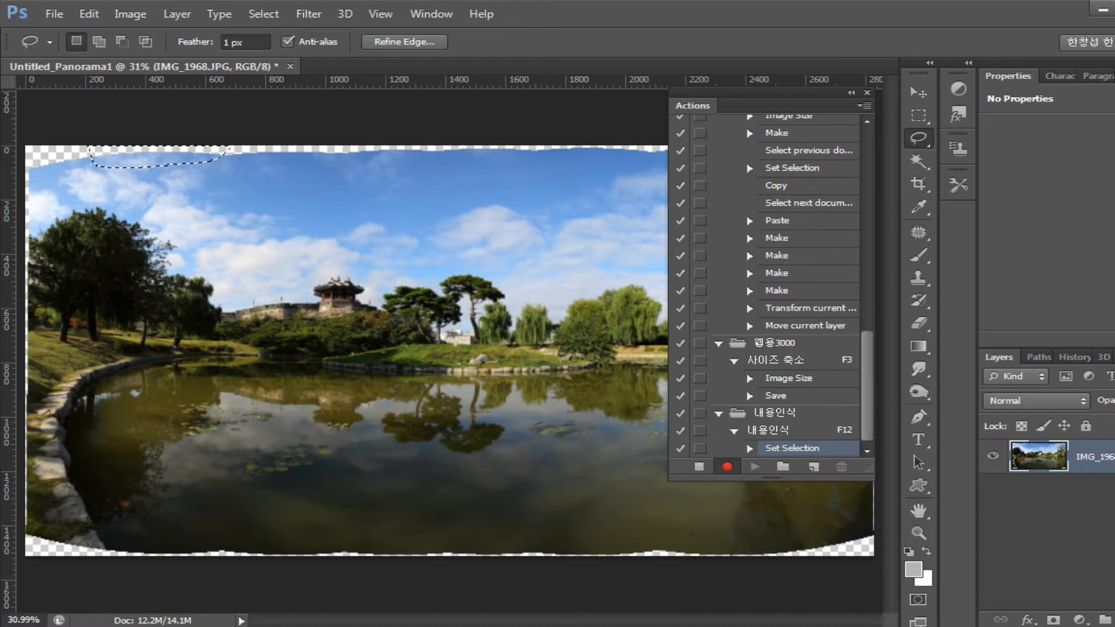
{"action": "left_click", "coordinate": [89, 13]}
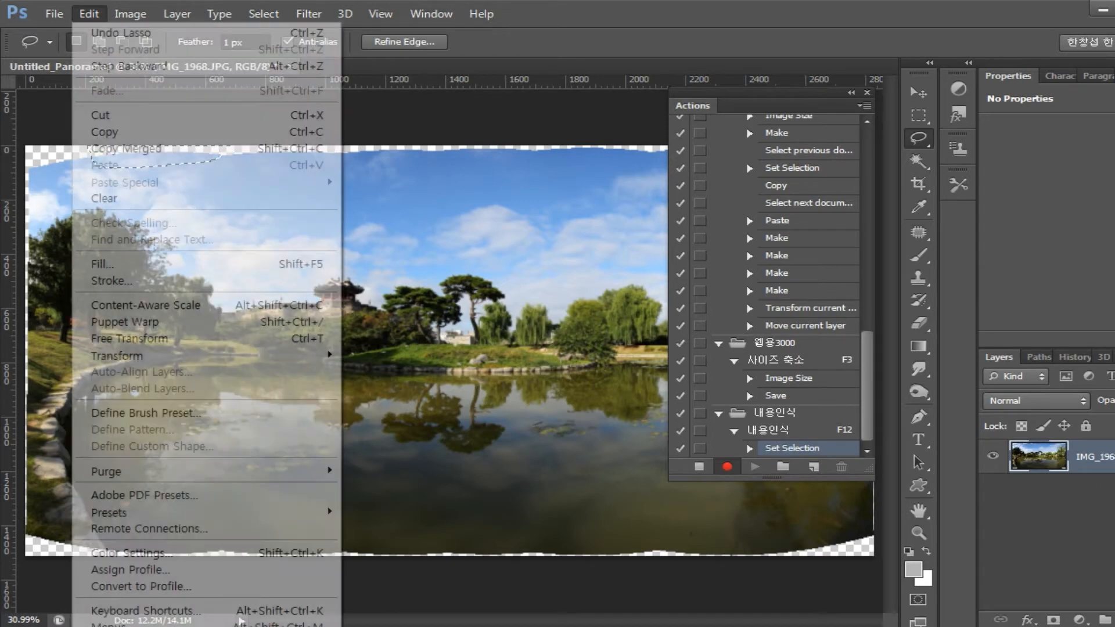
{"action": "key", "text": "Return"}
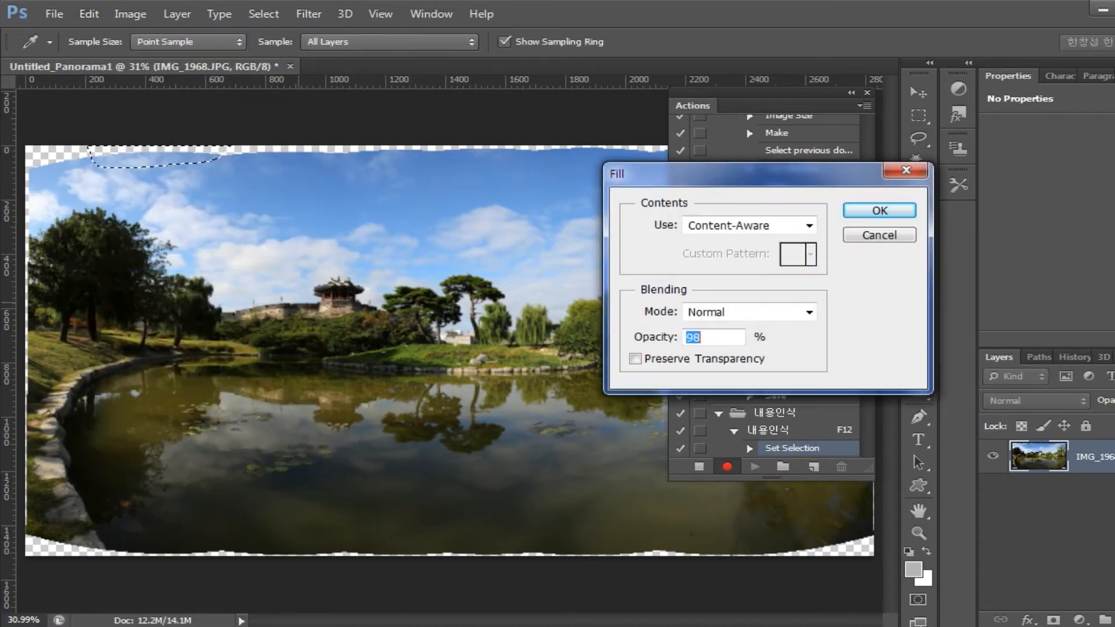
{"action": "key", "text": "Return"}
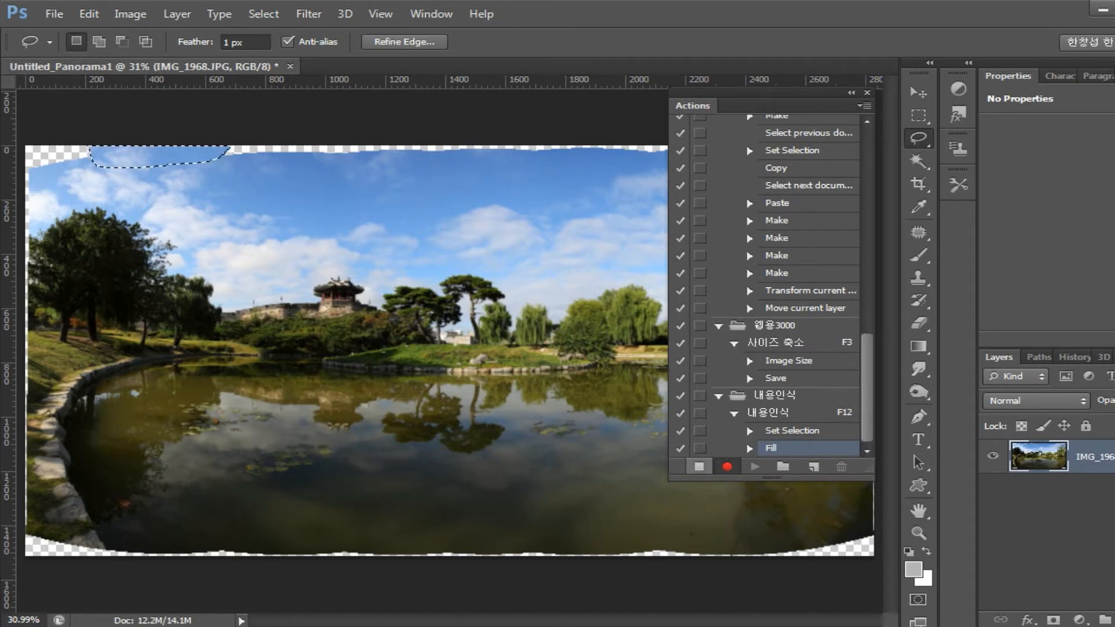
{"action": "left_click", "coordinate": [699, 466]}
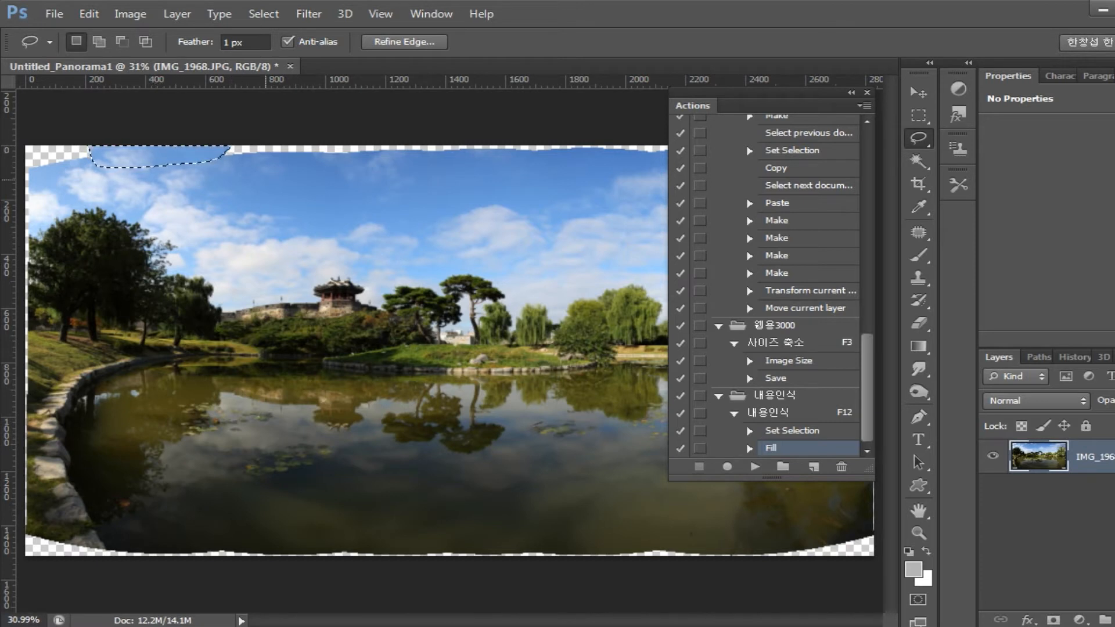
{"action": "key", "text": "ctrl+d"}
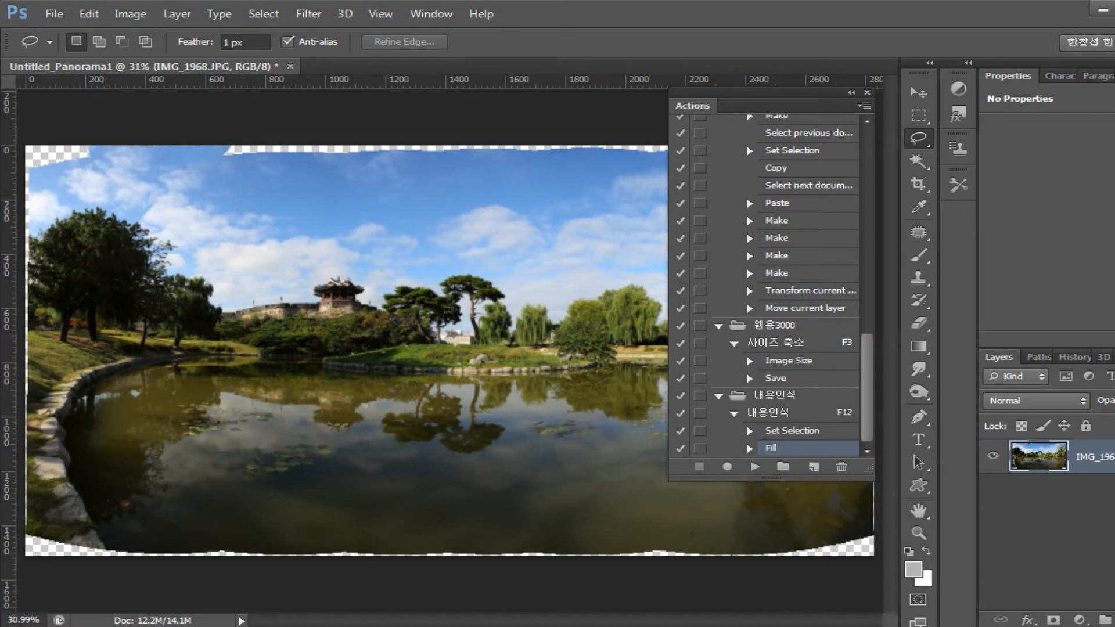
- Delete the Set Selection step from the 내용인식 action, undo the upper-left sky fill, and close the Actions list
{"action": "key", "text": "F12"}
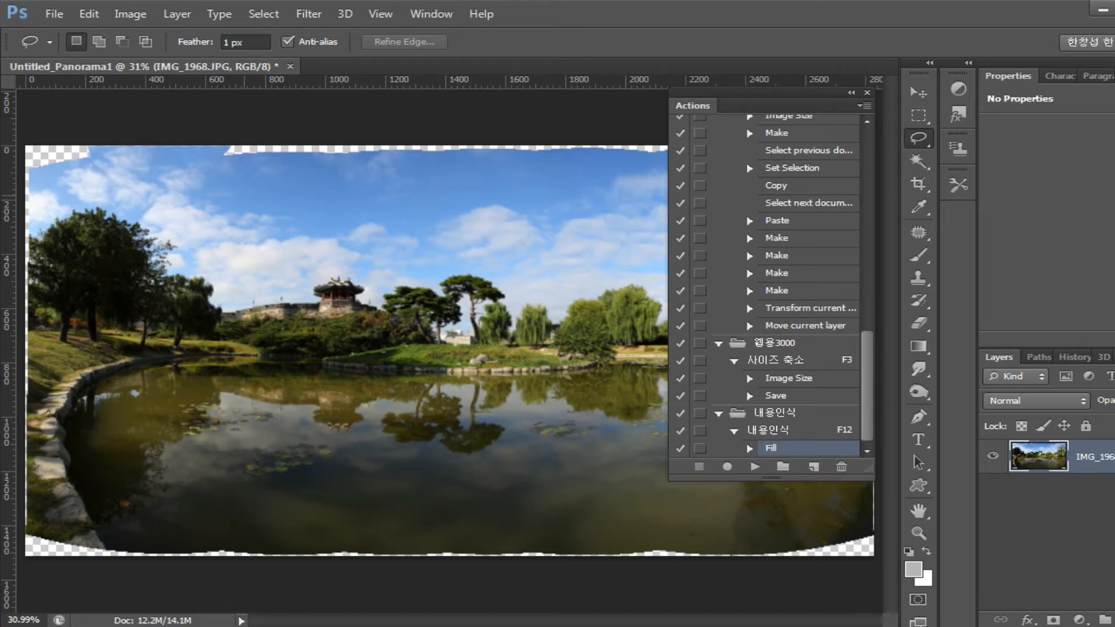
{"action": "key", "text": "F12"}
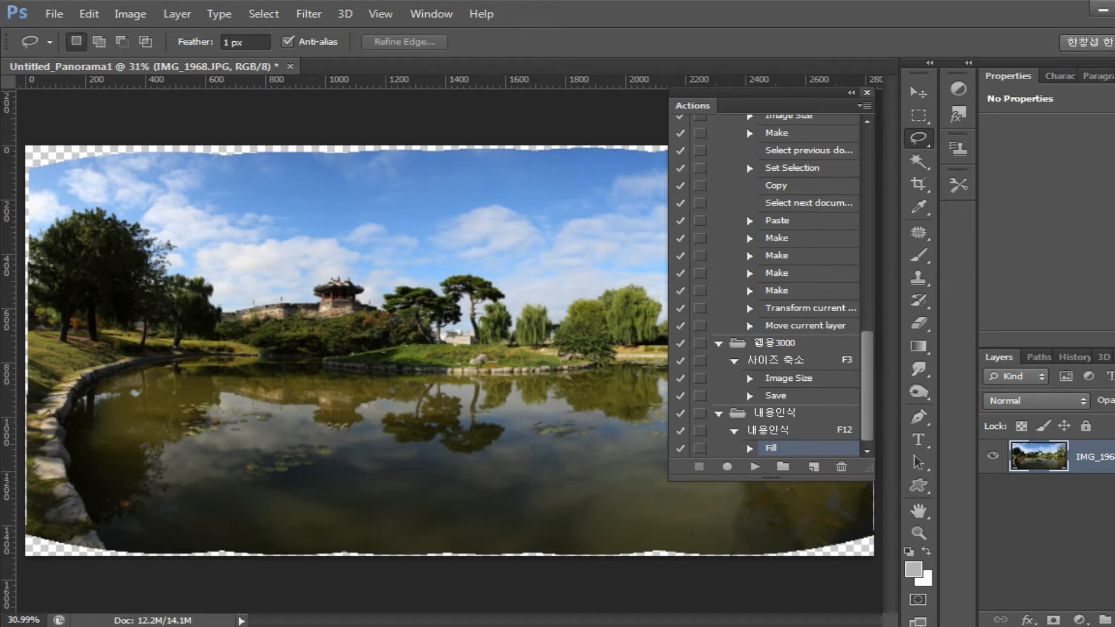
{"action": "left_click", "coordinate": [867, 92]}
- Lasso the upper-left and left-of-centre gaps along the sky edge in turn, filling each with the 내용인식 action and deselecting
{"action": "mouse_move", "coordinate": [69, 145]}
{"action": "left_mouse_down"}
{"action": "mouse_move", "coordinate": [71, 157]}
{"action": "mouse_move", "coordinate": [134, 171]}
{"action": "mouse_move", "coordinate": [259, 150]}
{"action": "left_mouse_up"}
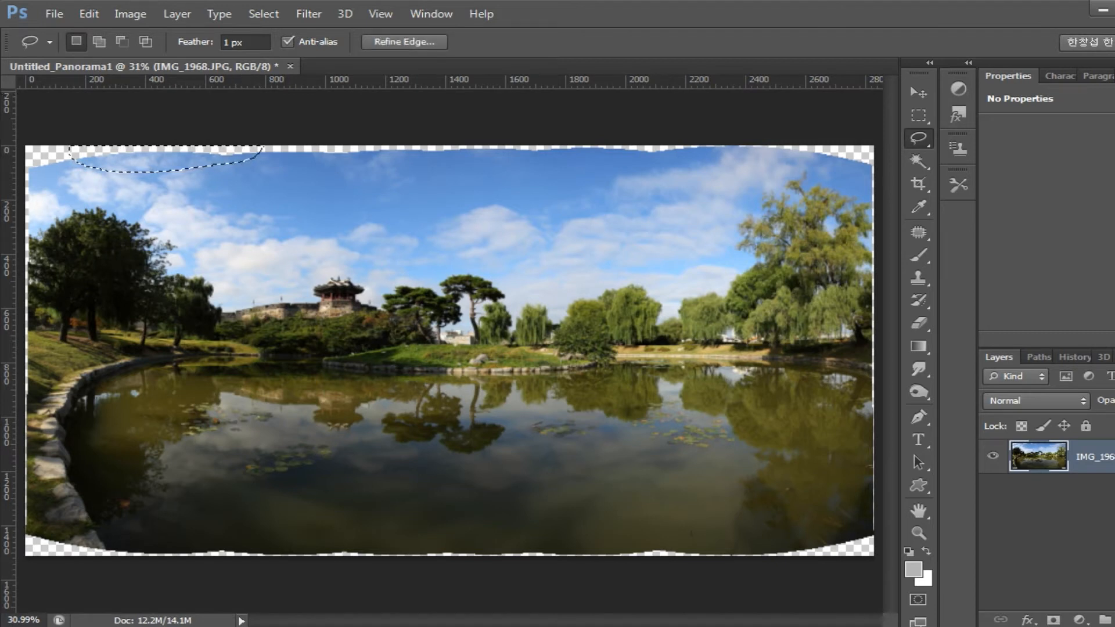
{"action": "key", "text": "ctrl+d"}
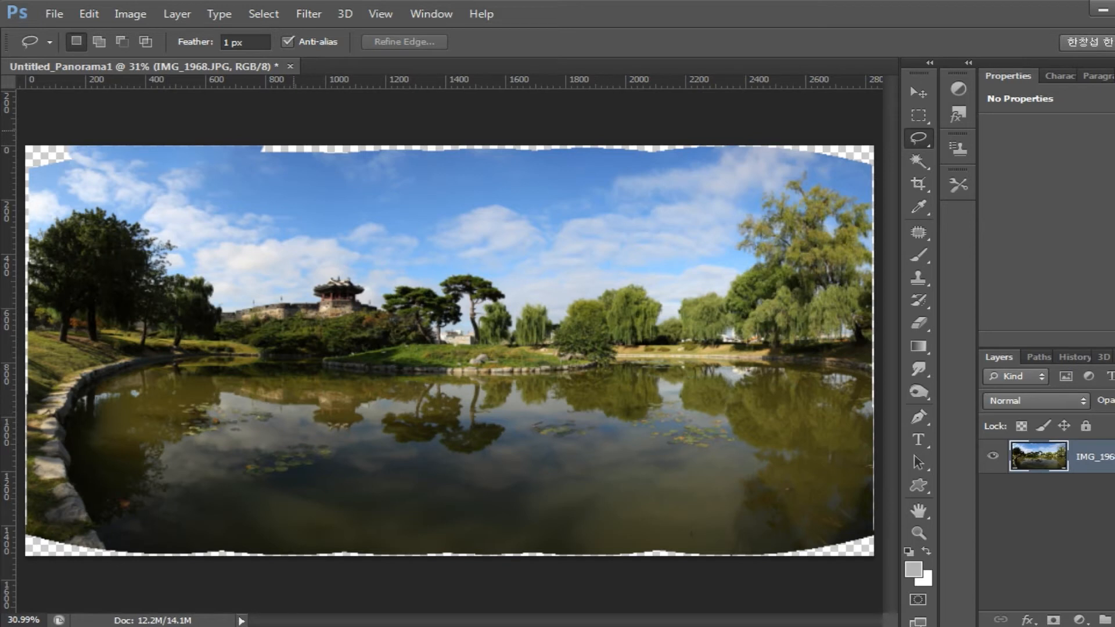
{"action": "mouse_move", "coordinate": [299, 146]}
{"action": "left_mouse_down"}
{"action": "mouse_move", "coordinate": [376, 172]}
{"action": "mouse_move", "coordinate": [429, 166]}
{"action": "mouse_move", "coordinate": [442, 146]}
{"action": "left_mouse_up"}
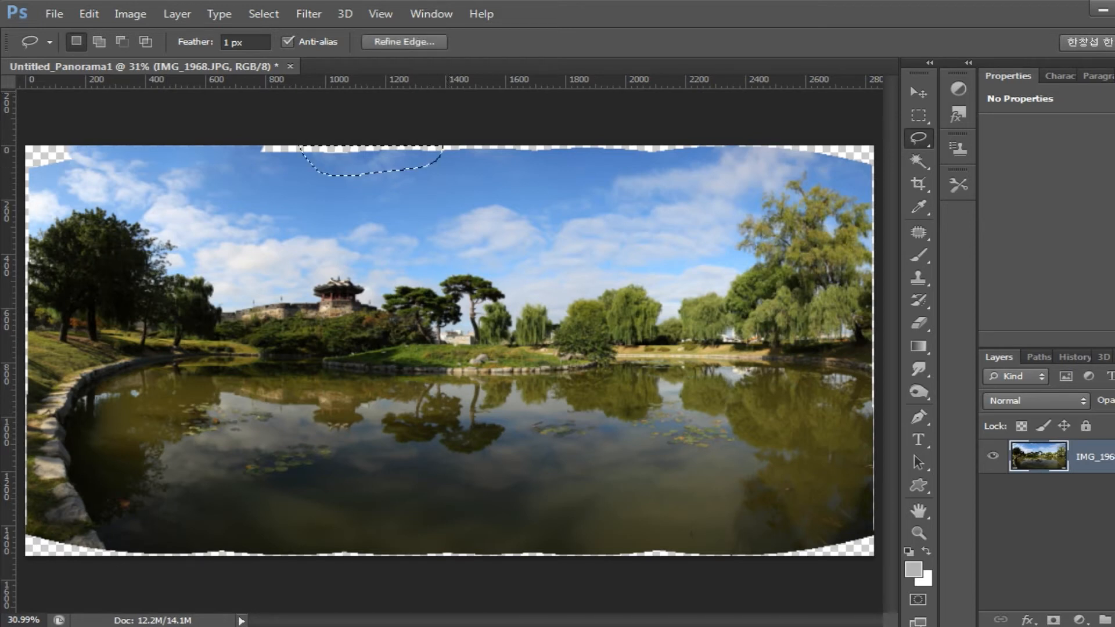
{"action": "key", "text": "ctrl+d"}
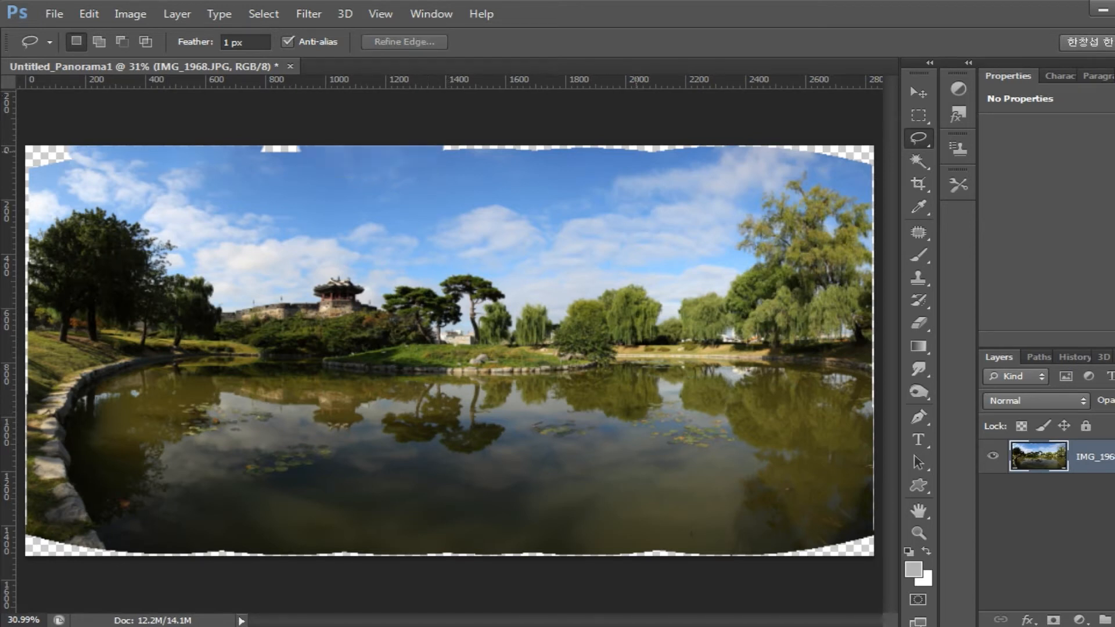
- Outline the transparent gap along the upper-right sky edge with the Patch Tool, fill it with the 내용인식 action, and deselect
{"action": "left_click", "coordinate": [918, 232]}
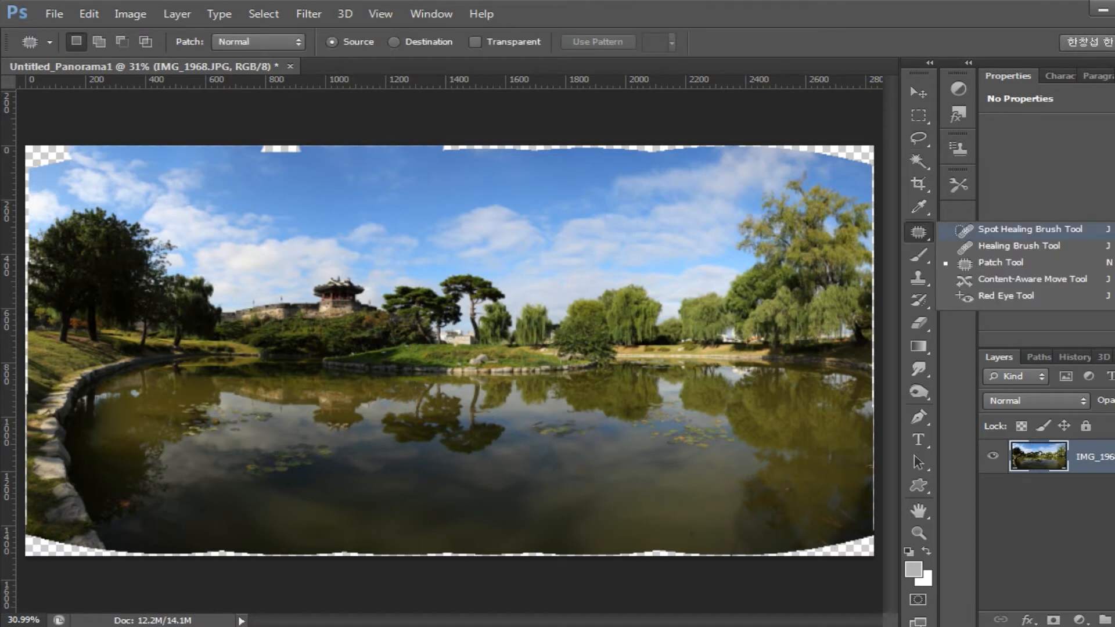
{"action": "key", "text": "Escape"}
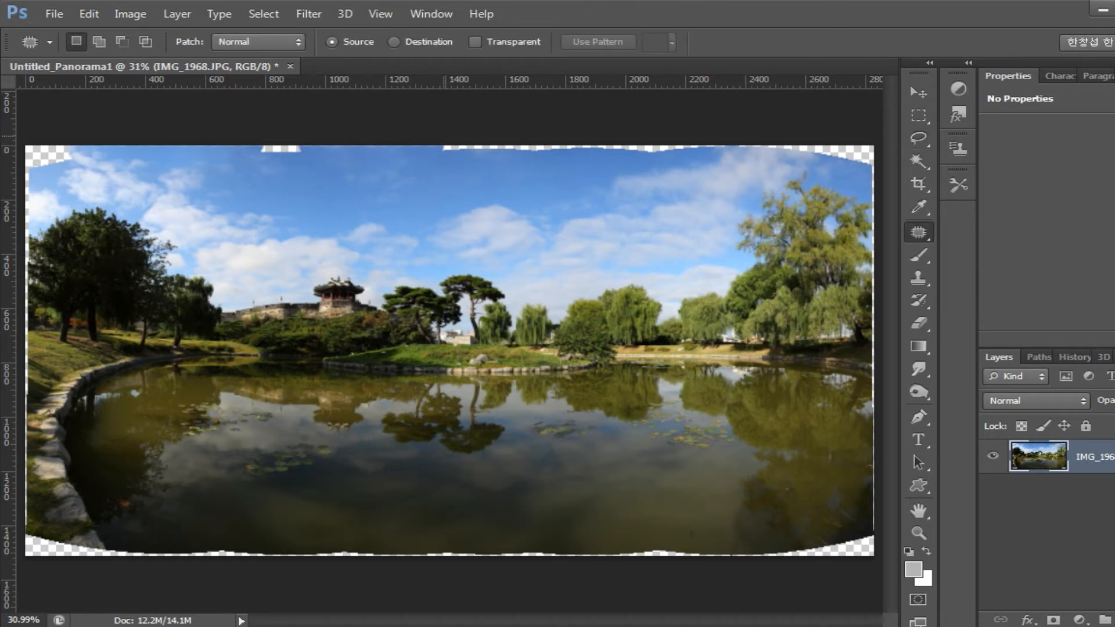
{"action": "mouse_move", "coordinate": [588, 147]}
{"action": "left_mouse_down"}
{"action": "mouse_move", "coordinate": [623, 162]}
{"action": "mouse_move", "coordinate": [692, 162]}
{"action": "mouse_move", "coordinate": [785, 147]}
{"action": "left_mouse_up"}
{"action": "key", "text": "ctrl+d"}
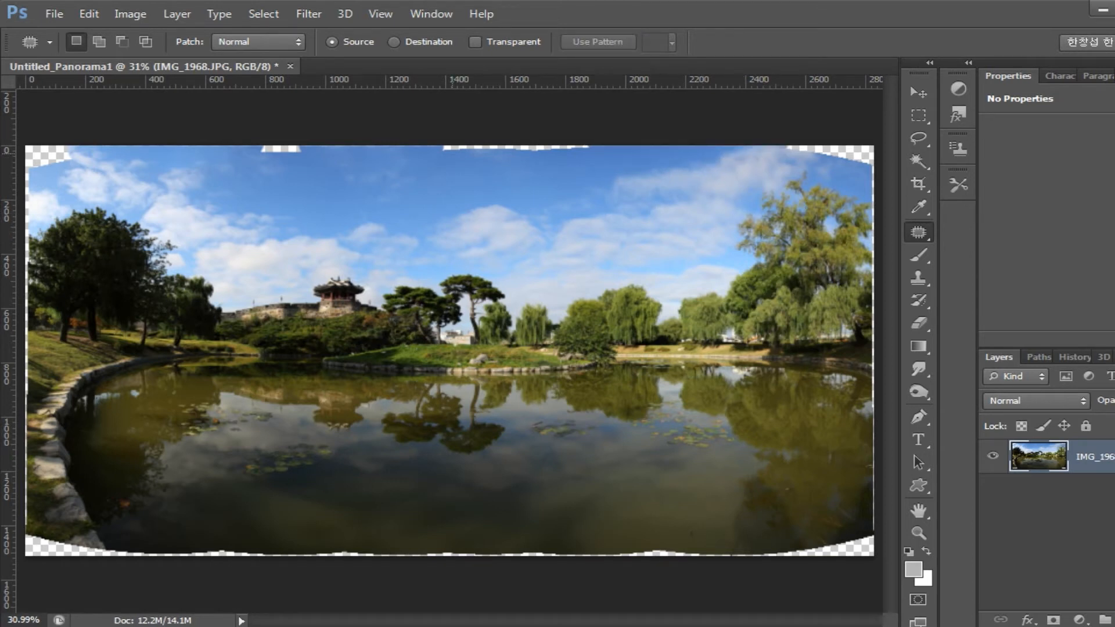
{"action": "left_click", "coordinate": [89, 14]}
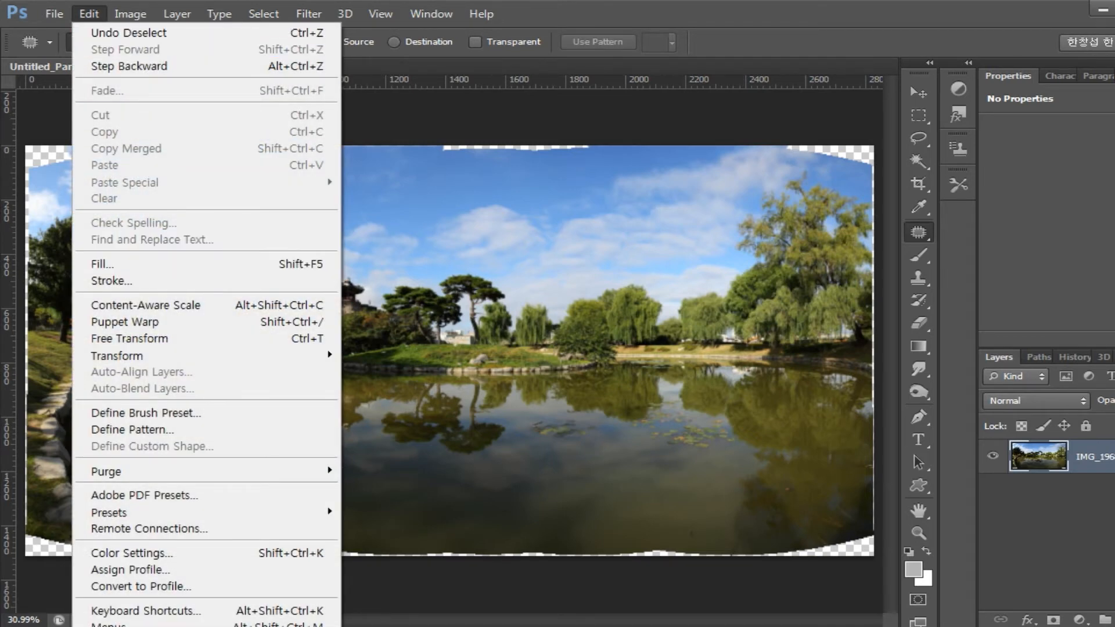
{"action": "key", "text": "Escape"}
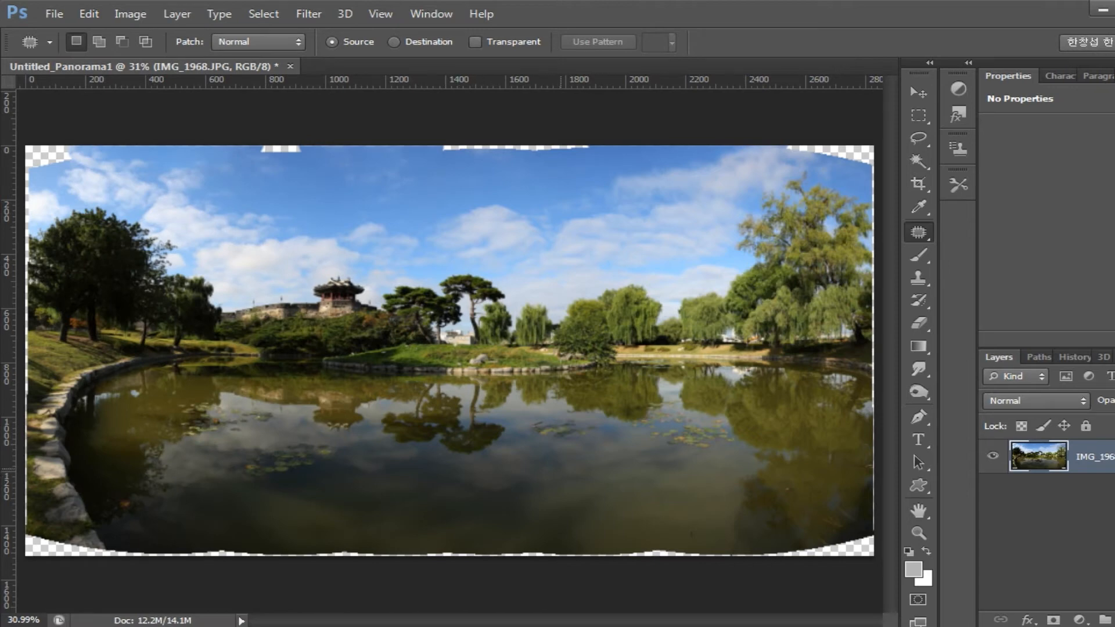
- Remove the stray lily pad right of the lily cluster and the faint speck in the water below-left using Patch Tool selections
{"action": "scroll", "coordinate": [564, 506], "scroll_direction": "up", "scroll_amount": 5}
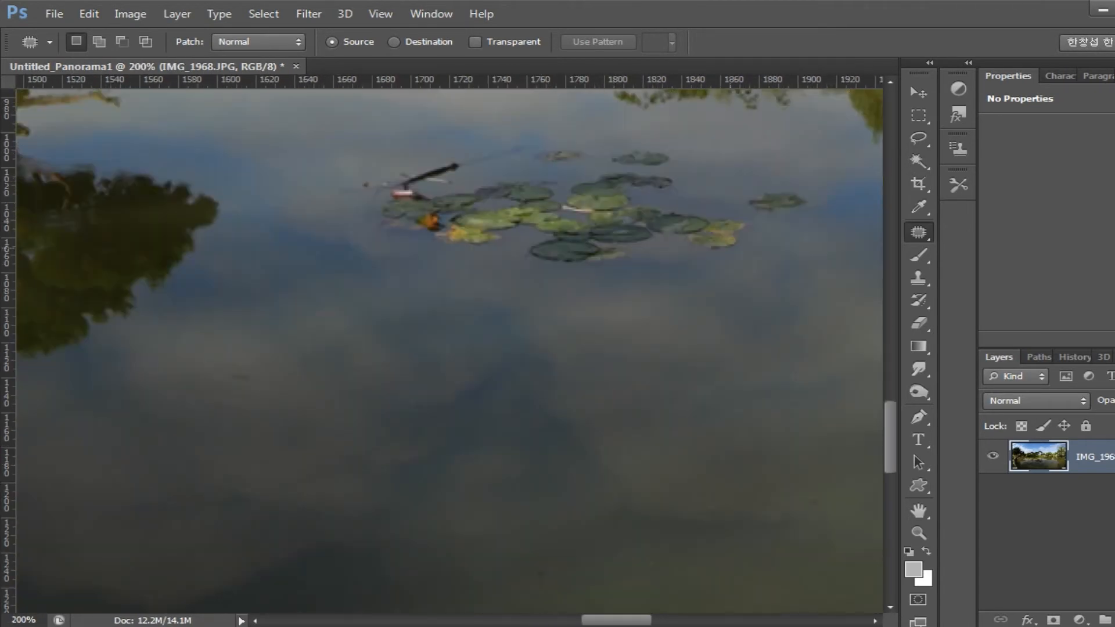
{"action": "mouse_move", "coordinate": [794, 226]}
{"action": "left_mouse_down"}
{"action": "mouse_move", "coordinate": [788, 181]}
{"action": "mouse_move", "coordinate": [796, 228]}
{"action": "left_mouse_up"}
{"action": "key", "text": "ctrl+d"}
{"action": "mouse_move", "coordinate": [240, 395]}
{"action": "left_mouse_down"}
{"action": "mouse_move", "coordinate": [215, 393]}
{"action": "mouse_move", "coordinate": [239, 397]}
{"action": "mouse_move", "coordinate": [255, 325]}
{"action": "left_mouse_up"}
{"action": "key", "text": "ctrl+d"}
- Try to remove the lily pad cluster from the water with the Spot Healing Brush, and undo the removal
{"action": "left_click", "coordinate": [918, 232]}
{"action": "left_click", "coordinate": [1022, 229]}
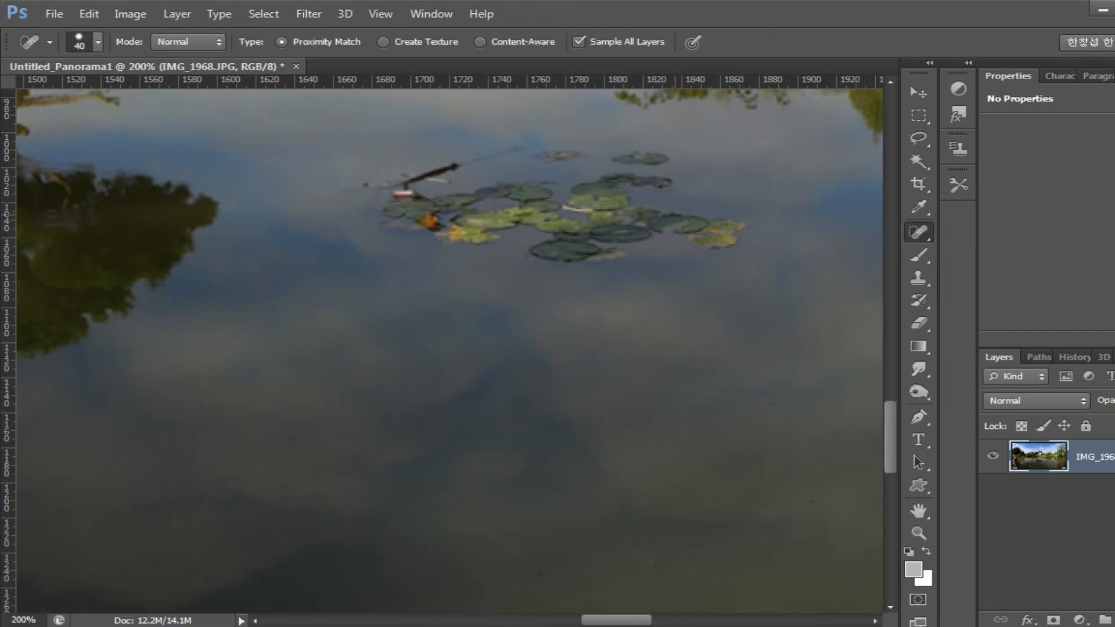
{"action": "mouse_move", "coordinate": [723, 232]}
{"action": "left_mouse_down"}
{"action": "mouse_move", "coordinate": [469, 239]}
{"action": "mouse_move", "coordinate": [400, 197]}
{"action": "left_mouse_up"}
{"action": "mouse_move", "coordinate": [455, 166]}
{"action": "left_mouse_down"}
{"action": "mouse_move", "coordinate": [638, 183]}
{"action": "mouse_move", "coordinate": [511, 150]}
{"action": "mouse_move", "coordinate": [424, 152]}
{"action": "left_mouse_up"}
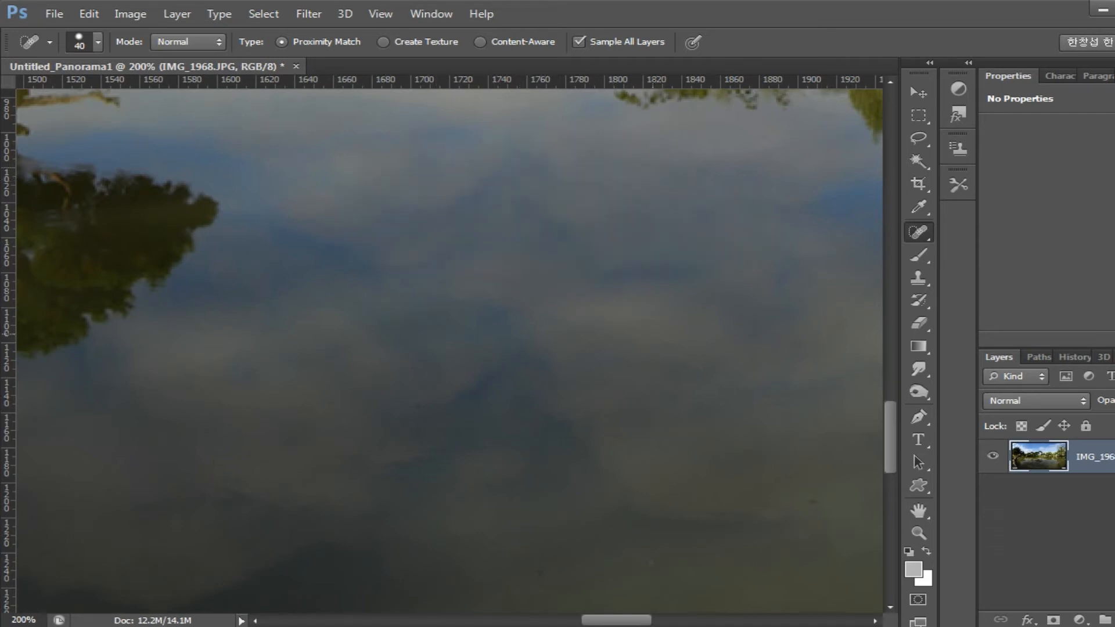
{"action": "key", "text": "ctrl+z"}
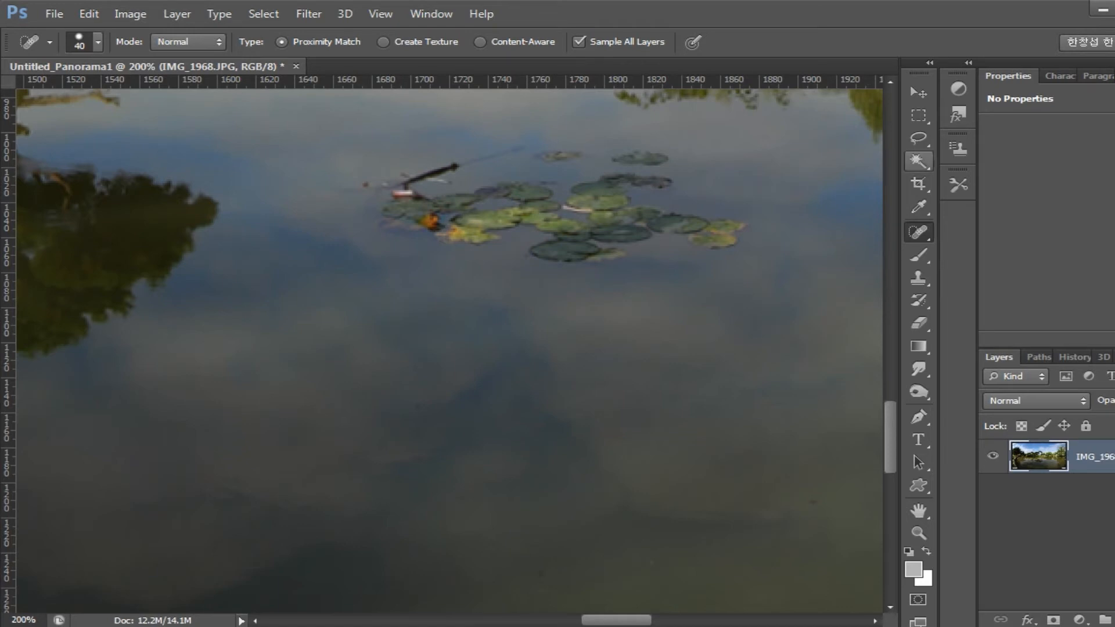
- Lasso the lily pad cluster and leftover seams in the surrounding water, filling each selection with the 내용인식 action
{"action": "key", "text": "l"}
{"action": "mouse_move", "coordinate": [728, 265]}
{"action": "left_mouse_down"}
{"action": "mouse_move", "coordinate": [595, 268]}
{"action": "mouse_move", "coordinate": [346, 217]}
{"action": "mouse_move", "coordinate": [476, 145]}
{"action": "mouse_move", "coordinate": [663, 142]}
{"action": "mouse_move", "coordinate": [755, 223]}
{"action": "mouse_move", "coordinate": [728, 264]}
{"action": "left_mouse_up"}
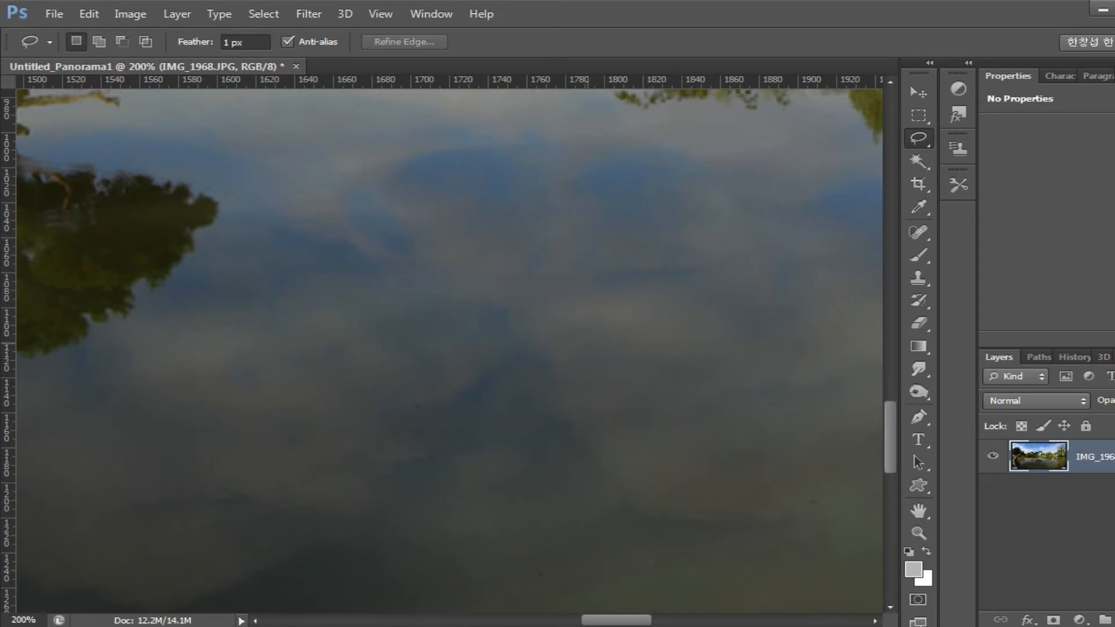
{"action": "mouse_move", "coordinate": [592, 296]}
{"action": "left_mouse_down"}
{"action": "mouse_move", "coordinate": [733, 269]}
{"action": "mouse_move", "coordinate": [593, 297]}
{"action": "left_mouse_up"}
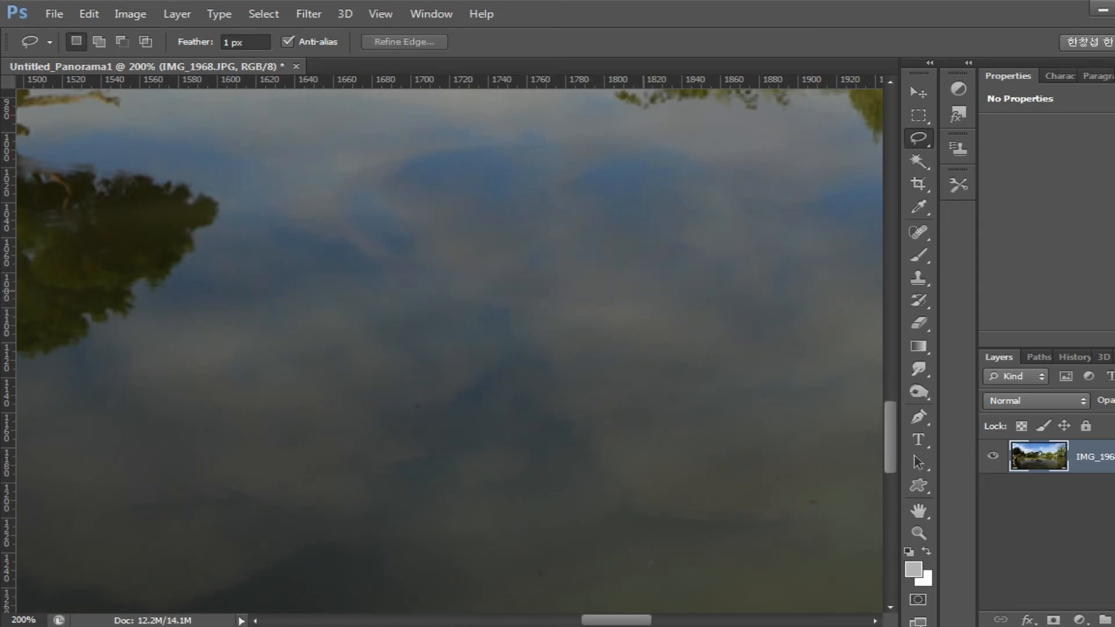
{"action": "mouse_move", "coordinate": [309, 207]}
{"action": "left_mouse_down"}
{"action": "mouse_move", "coordinate": [499, 263]}
{"action": "mouse_move", "coordinate": [310, 223]}
{"action": "left_mouse_up"}
{"action": "key", "text": "ctrl+minus"}
{"action": "key", "text": "ctrl+minus"}
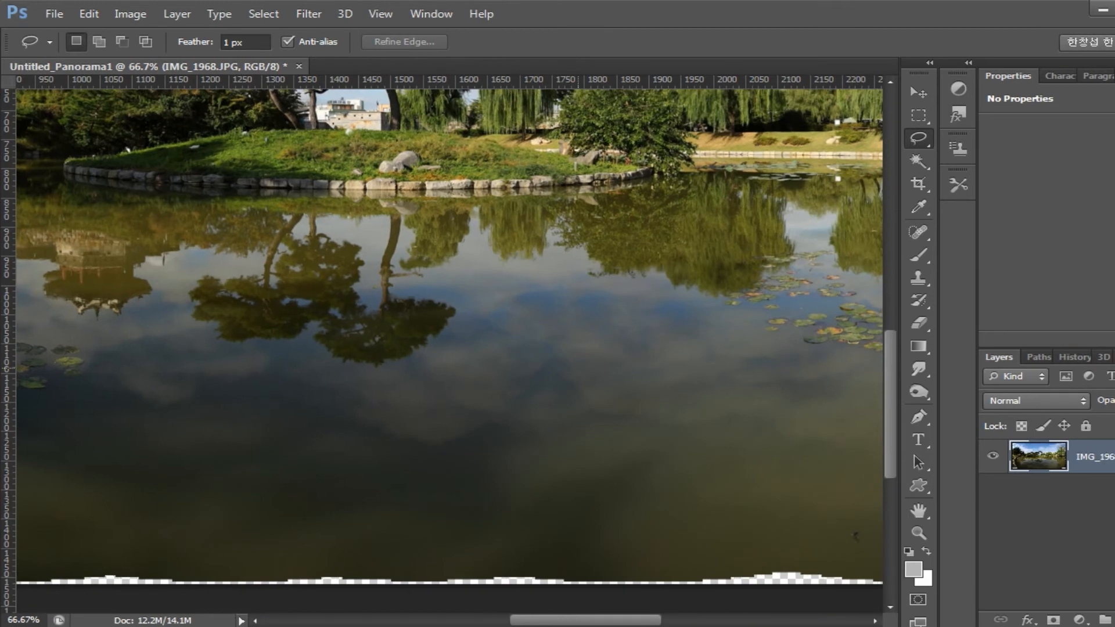
{"action": "key", "text": "ctrl+minus"}
{"action": "key", "text": "ctrl+minus"}
{"action": "key", "text": "ctrl+minus"}
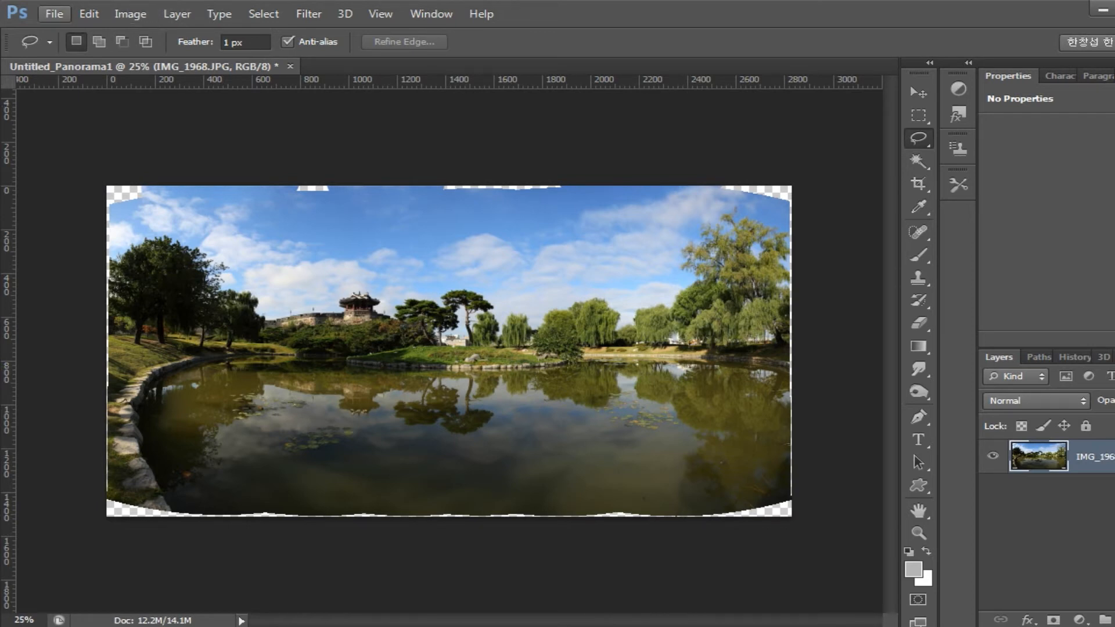
- Create a new panorama with Photomerge from ok 11번사진 (1) through (19), using the Auto layout with Blend Images Together
{"action": "left_click", "coordinate": [54, 13]}
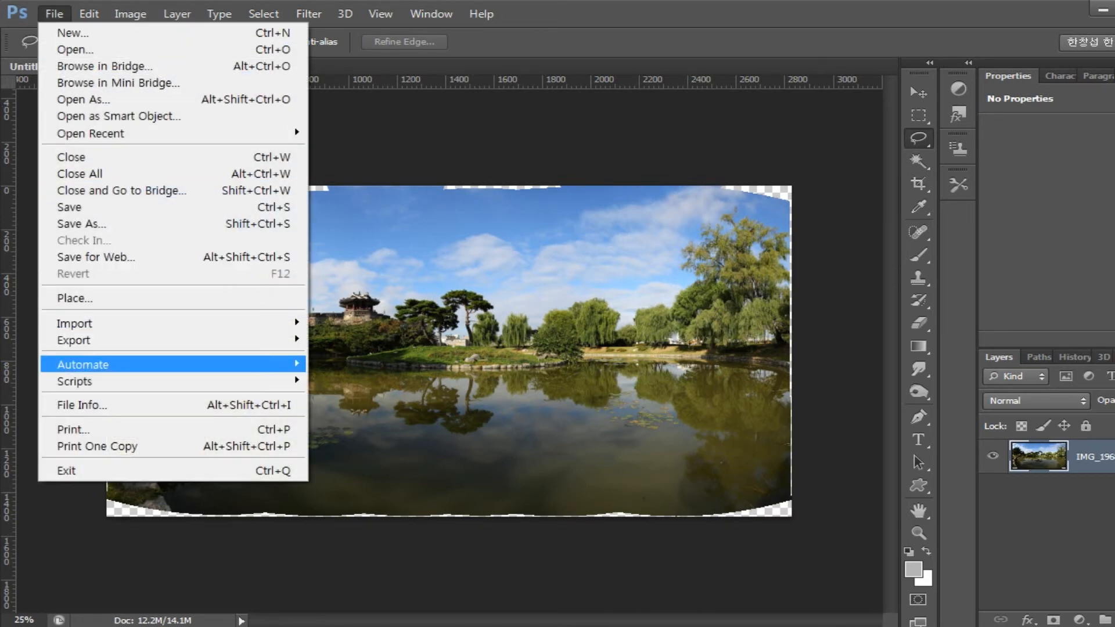
{"action": "mouse_move", "coordinate": [83, 364]}
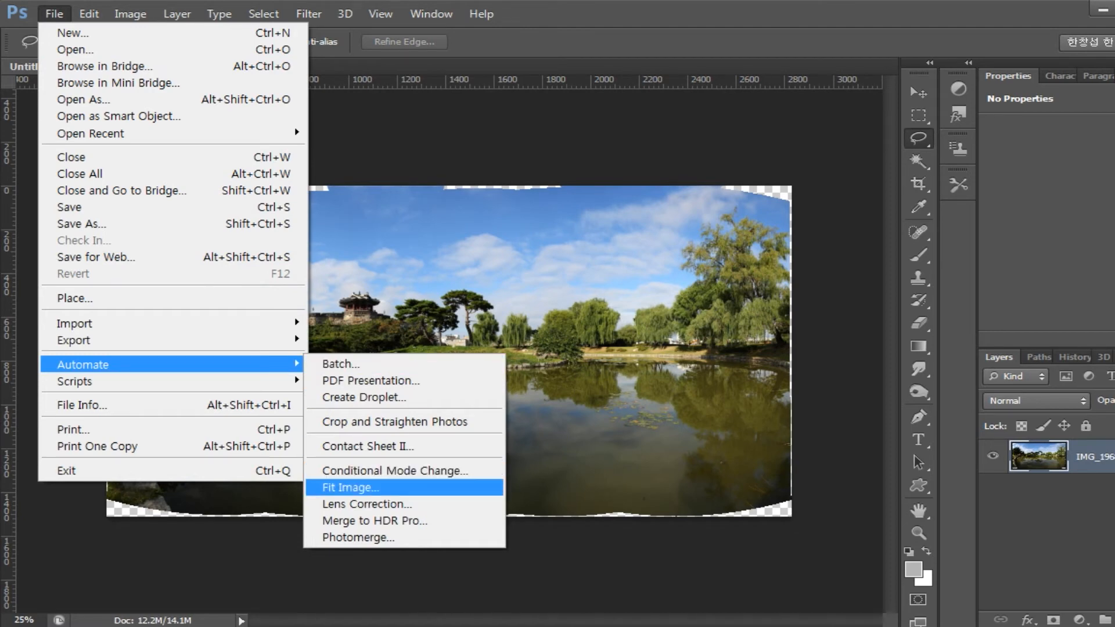
{"action": "left_click", "coordinate": [358, 537]}
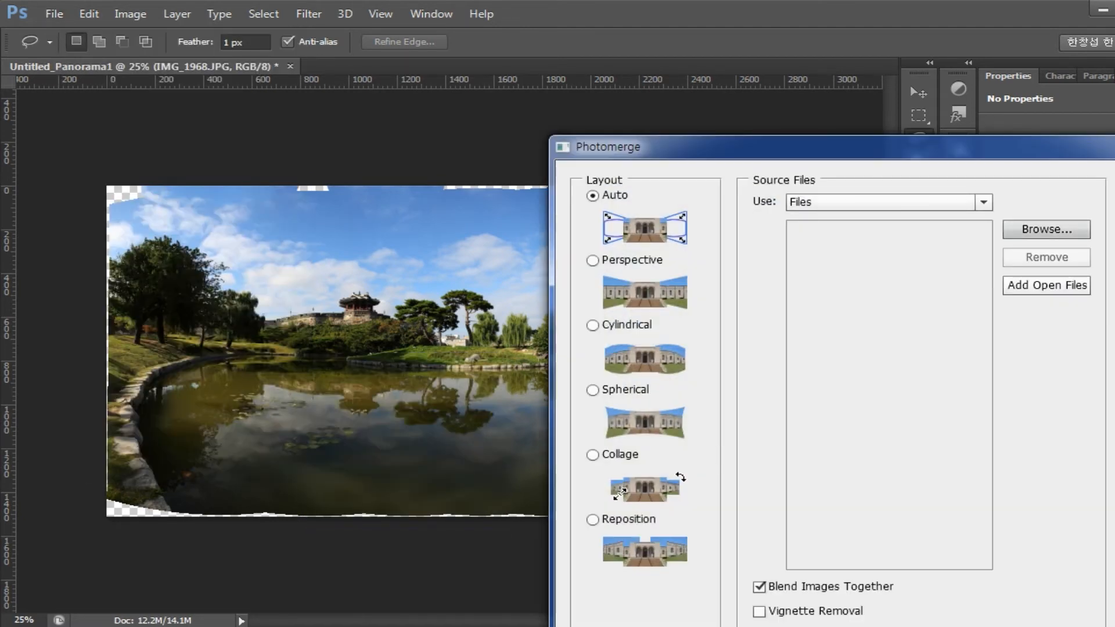
{"action": "left_click", "coordinate": [1045, 229]}
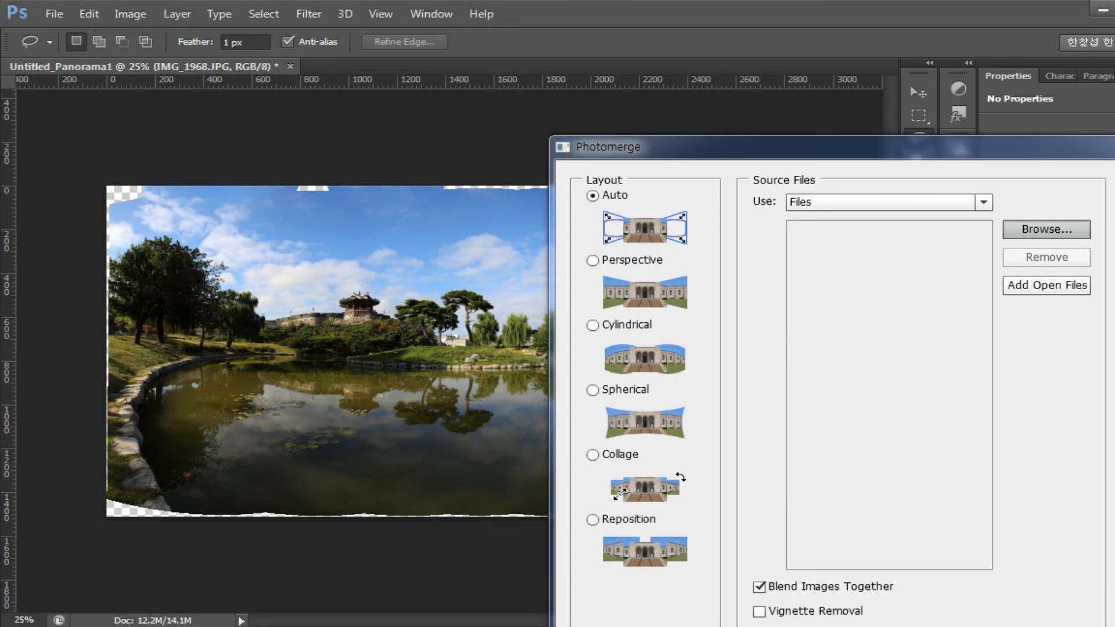
{"action": "left_click", "coordinate": [393, 238]}
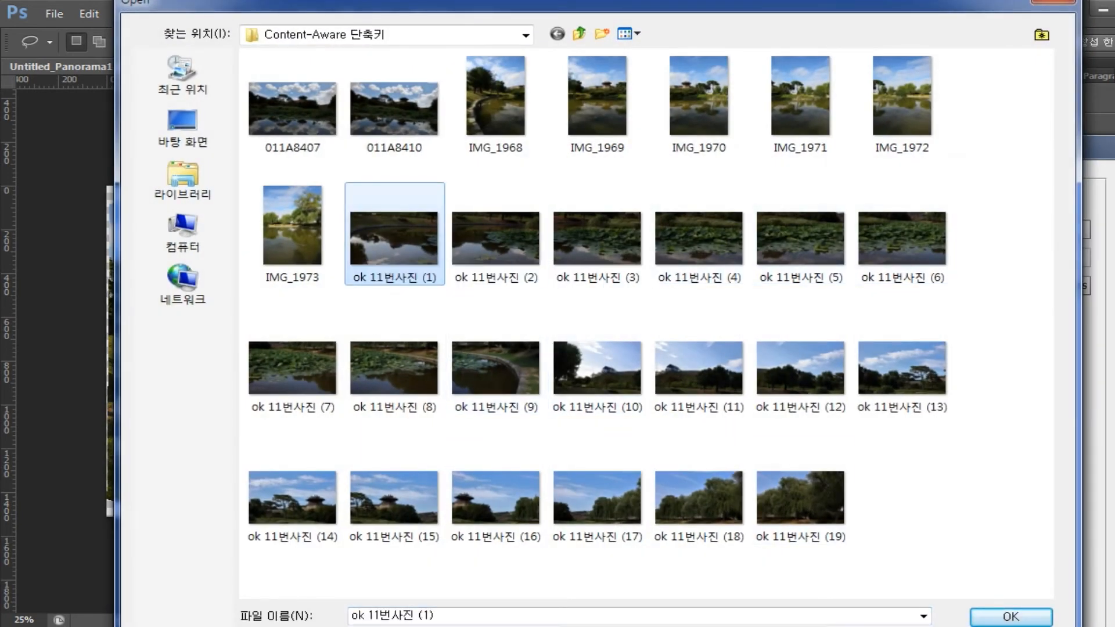
{"action": "left_click", "coordinate": [802, 498], "text": "shift"}
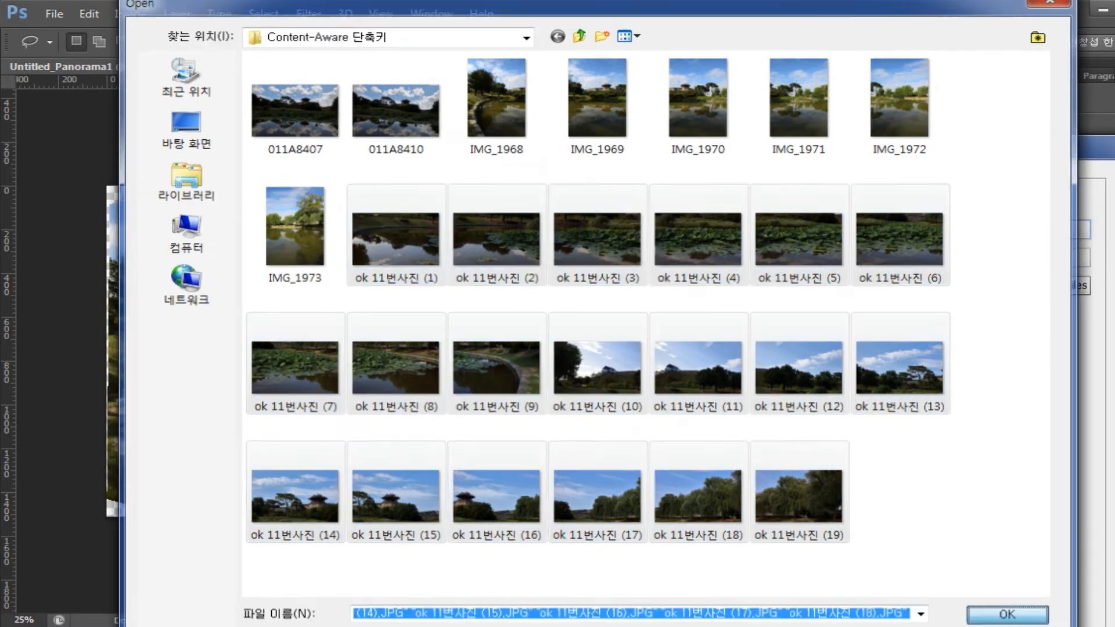
{"action": "key", "text": "Return"}
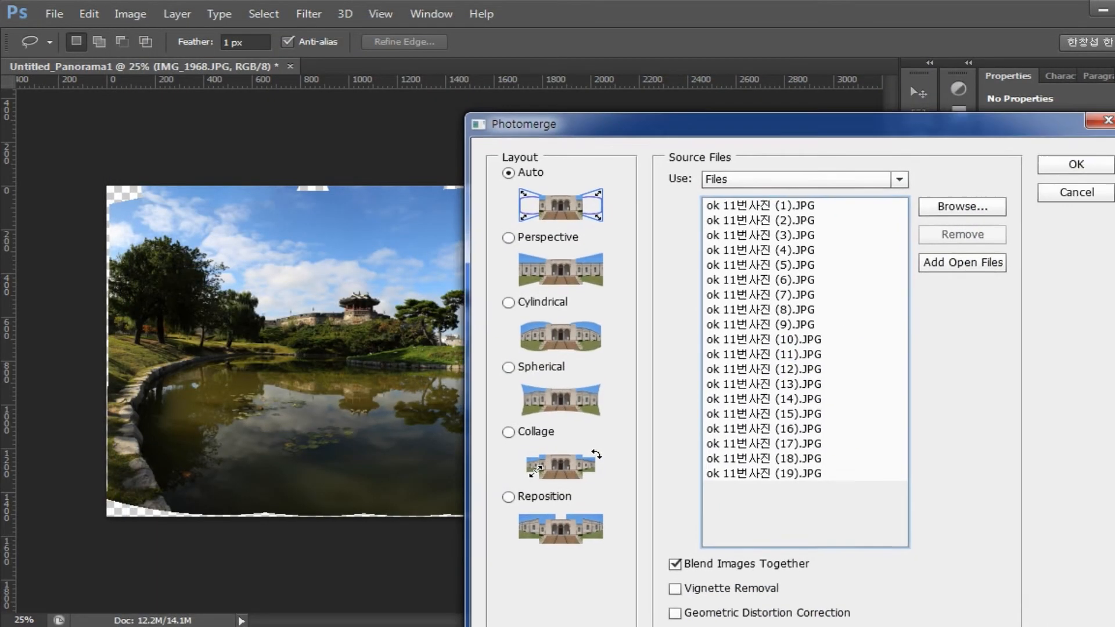
{"action": "key", "text": "Return"}
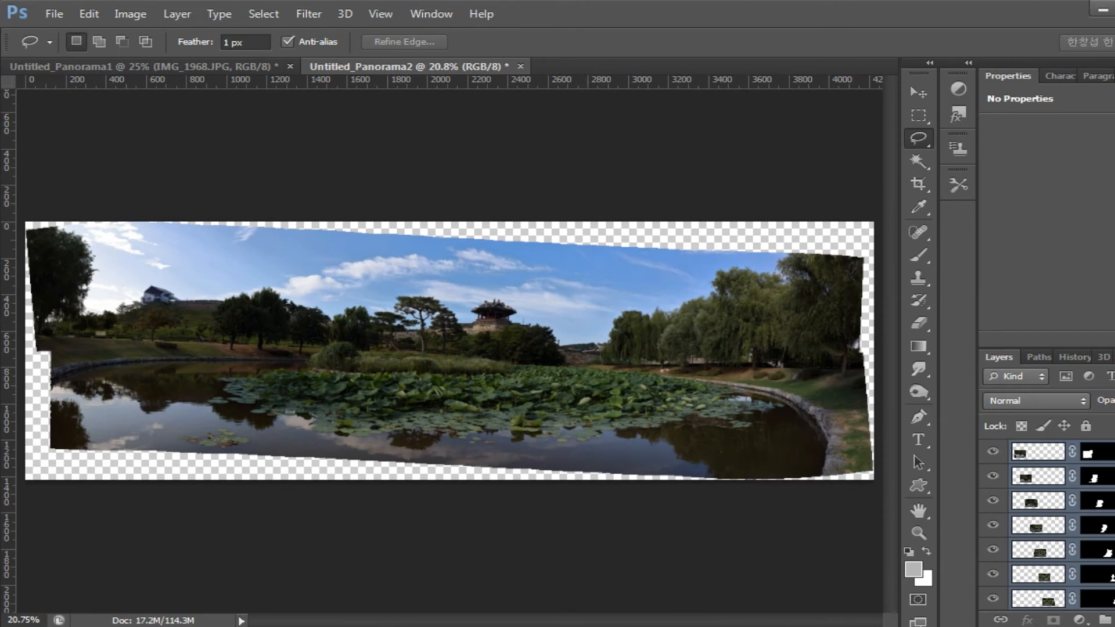
- Check the Camera Data in the file information of Untitled_Panorama1 and Untitled_Panorama2 in turn
{"action": "left_click", "coordinate": [146, 66]}
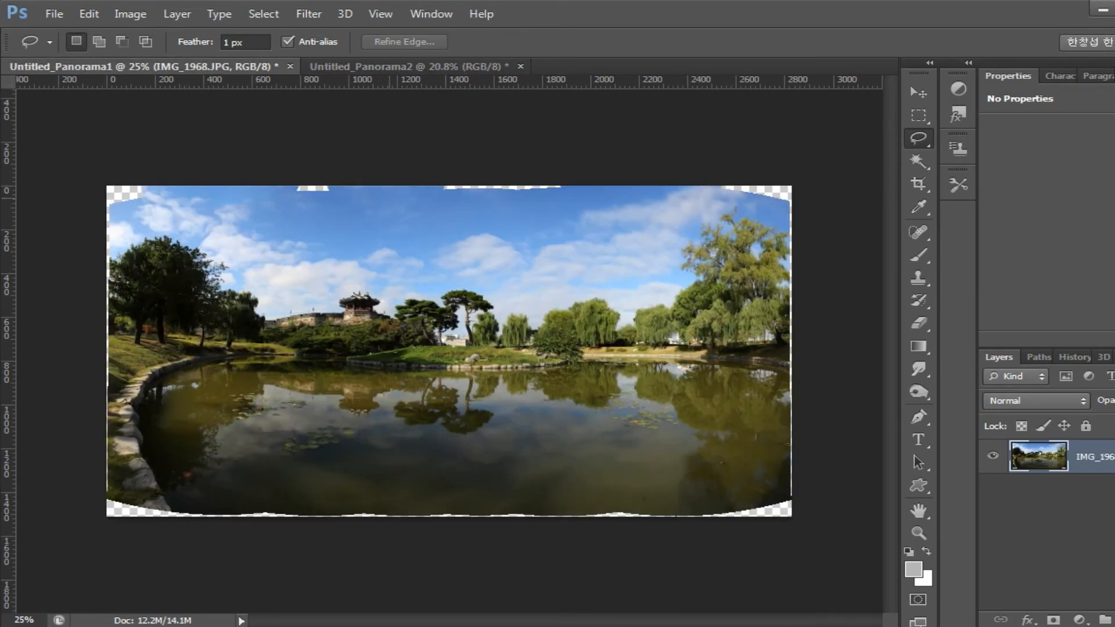
{"action": "left_click", "coordinate": [54, 13]}
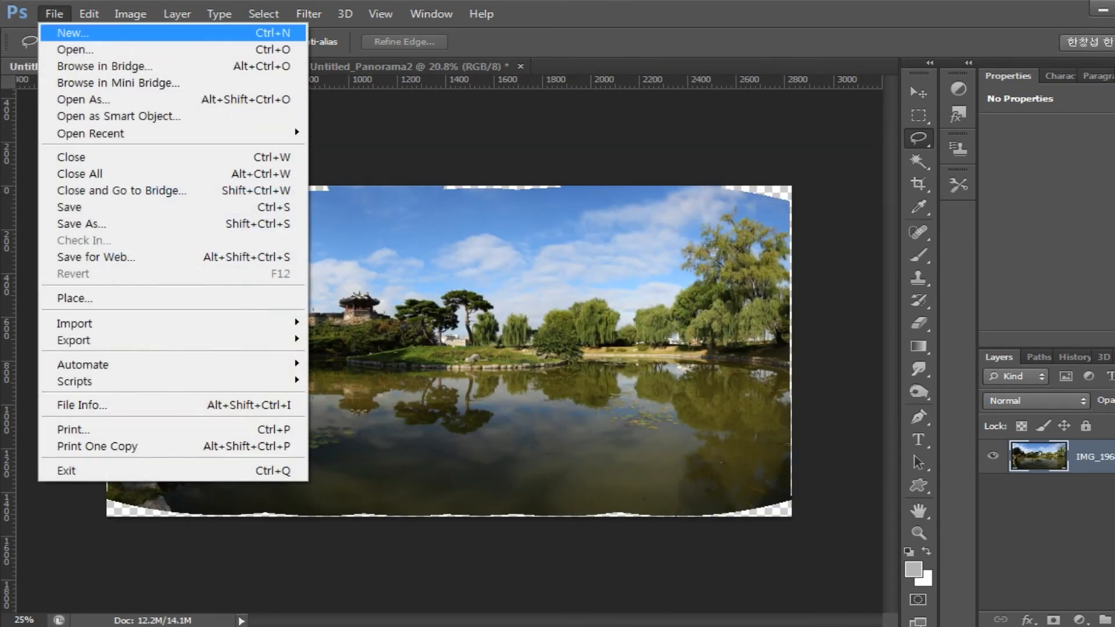
{"action": "left_click", "coordinate": [79, 404]}
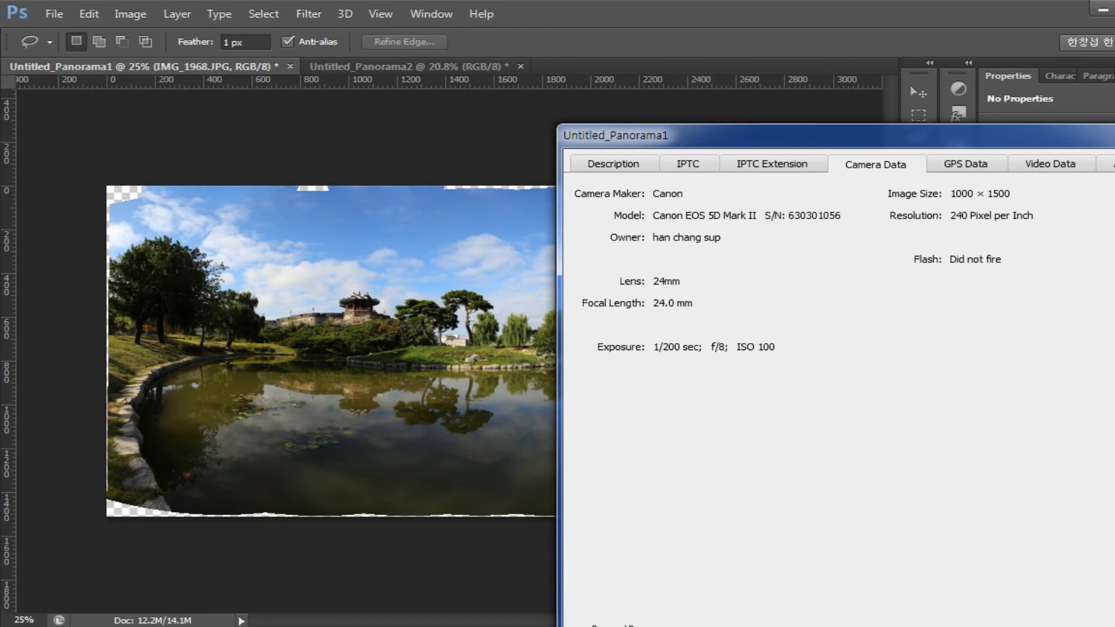
{"action": "key", "text": "Escape"}
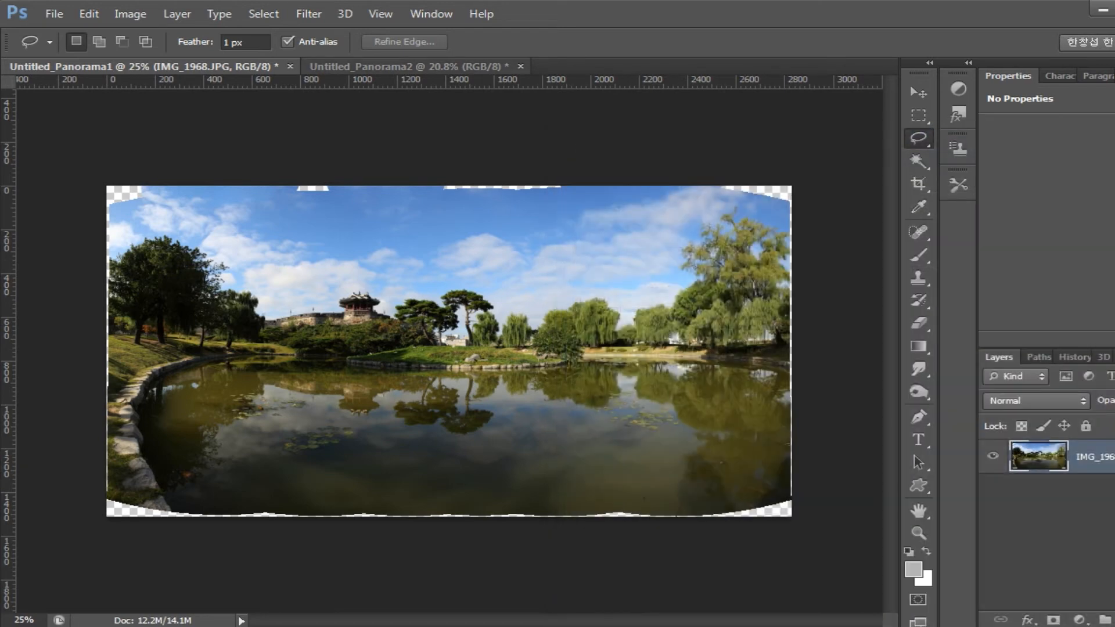
{"action": "left_click", "coordinate": [406, 66]}
{"action": "left_click", "coordinate": [54, 13]}
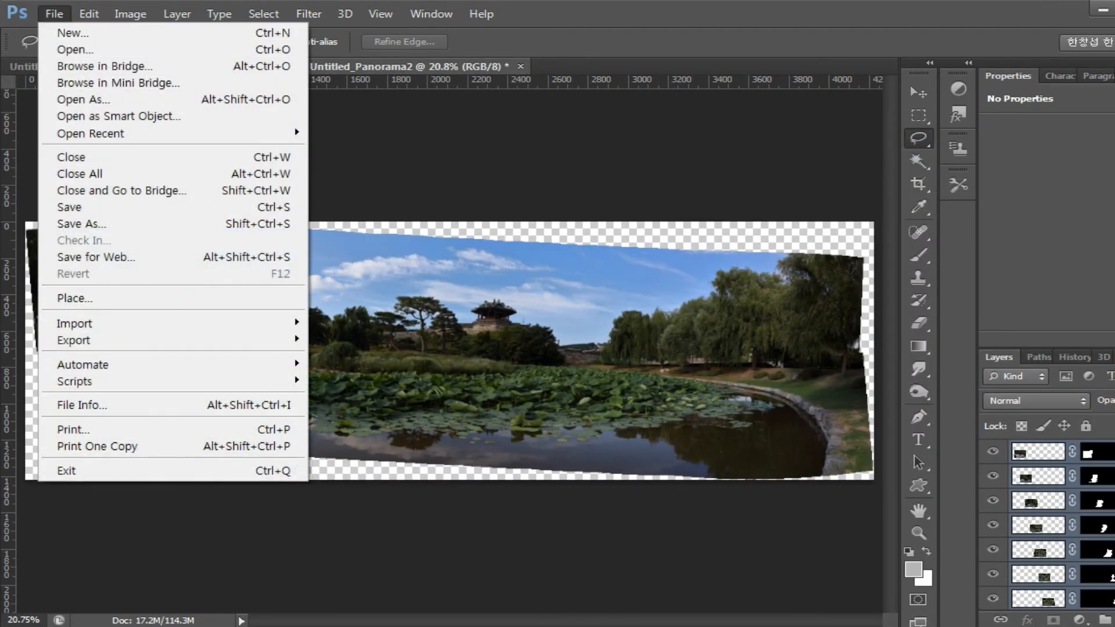
{"action": "key", "text": "Return"}
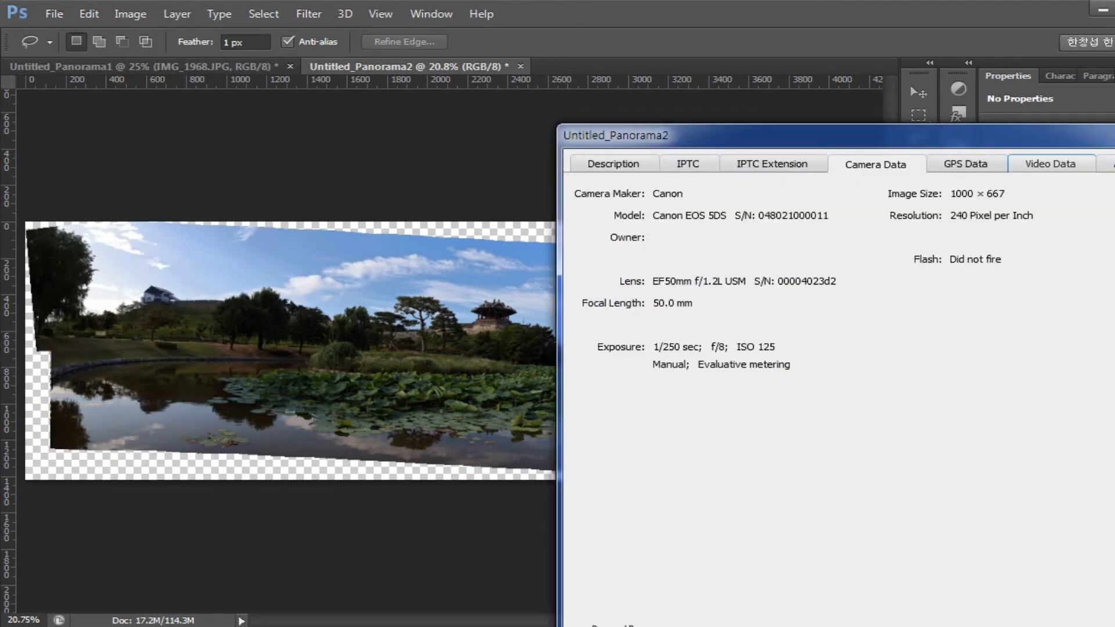
{"action": "key", "text": "Escape"}
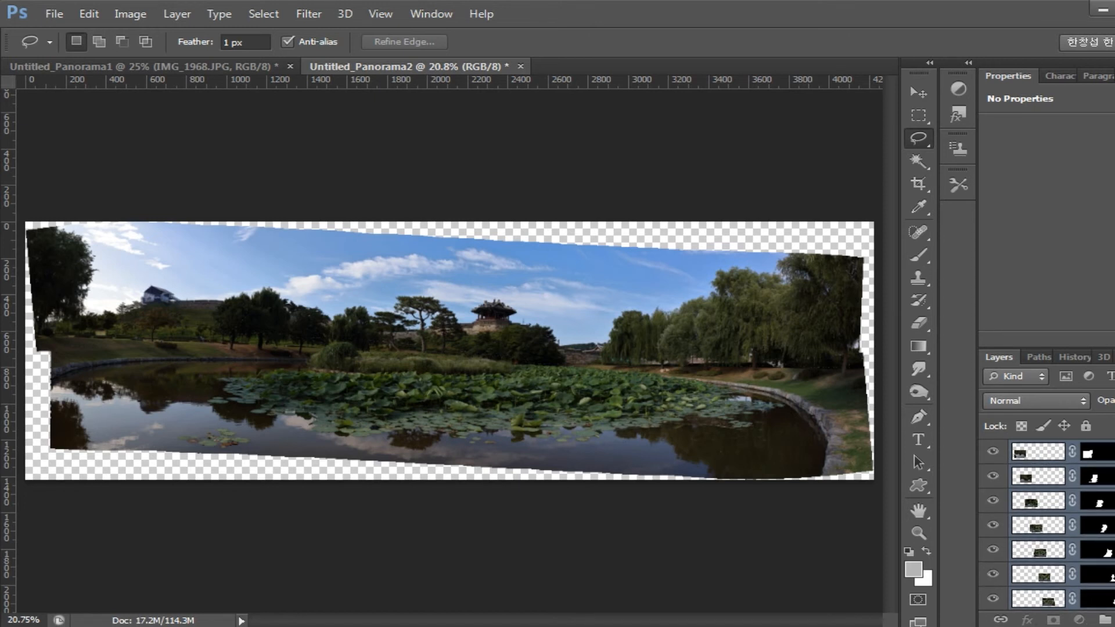
- Merge all visible layers of Untitled_Panorama2 into a single layer and inspect the central pavilion area up close
{"action": "left_click", "coordinate": [1037, 452]}
{"action": "key", "text": "ctrl+shift+e"}
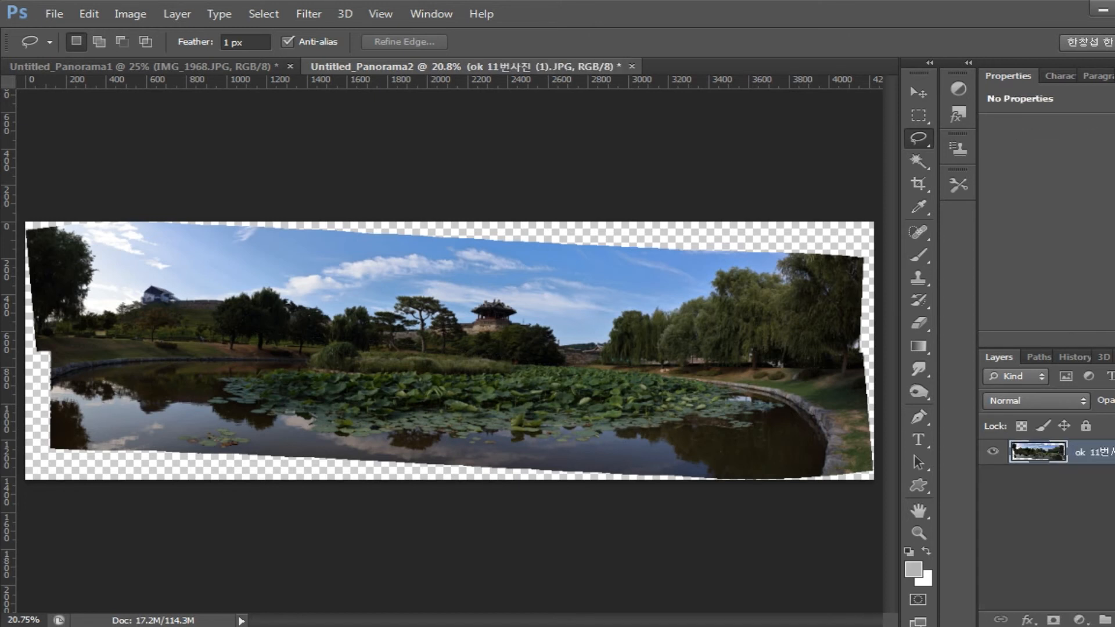
{"action": "key", "text": "ctrl+plus"}
{"action": "key", "text": "ctrl+plus"}
{"action": "key", "text": "ctrl+plus"}
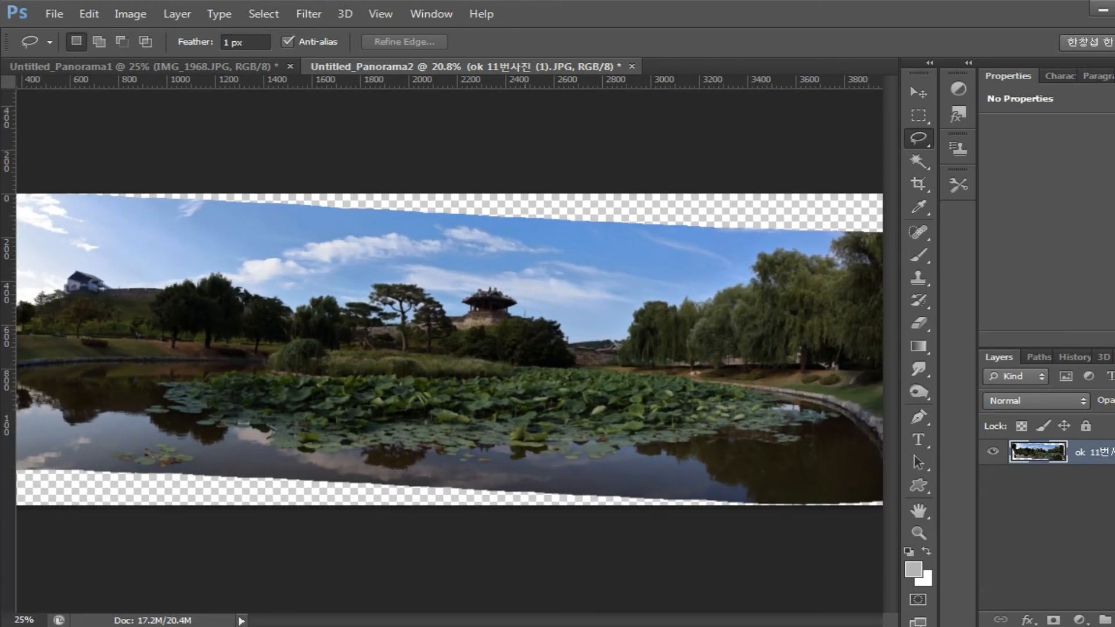
{"action": "key", "text": "ctrl+plus"}
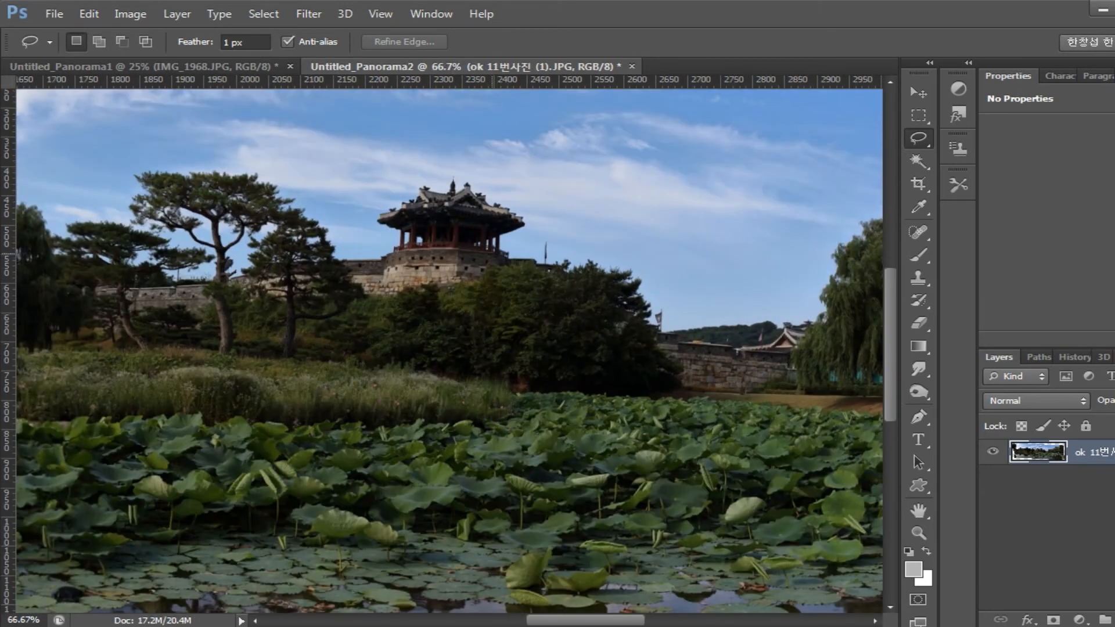
- Level the merged lotus pond panorama by rotating it about 1.9° counter-clockwise with Free Transform
{"action": "key", "text": "ctrl+minus"}
{"action": "key", "text": "ctrl+minus"}
{"action": "key", "text": "ctrl+minus"}
{"action": "key", "text": "ctrl+minus"}
{"action": "key", "text": "ctrl+minus"}
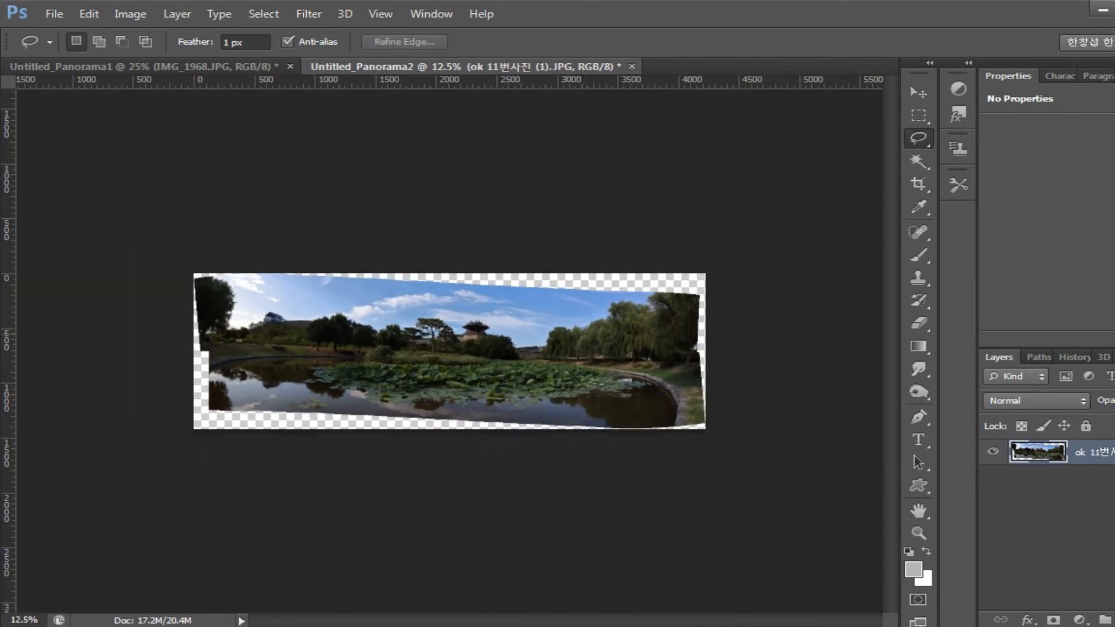
{"action": "key", "text": "ctrl+t"}
{"action": "left_click_drag", "start_coordinate": [709, 270], "coordinate": [728, 264]}
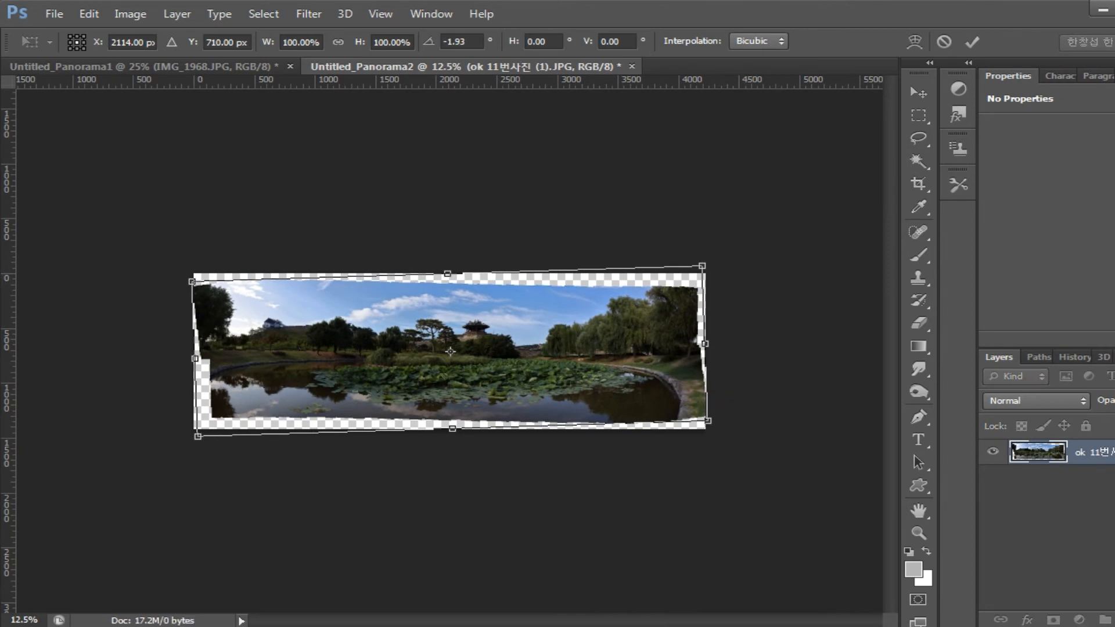
{"action": "key", "text": "Return"}
- Crop the left and right sides of the lotus pond panorama to remove the transparent side margins
{"action": "key", "text": "ctrl+plus"}
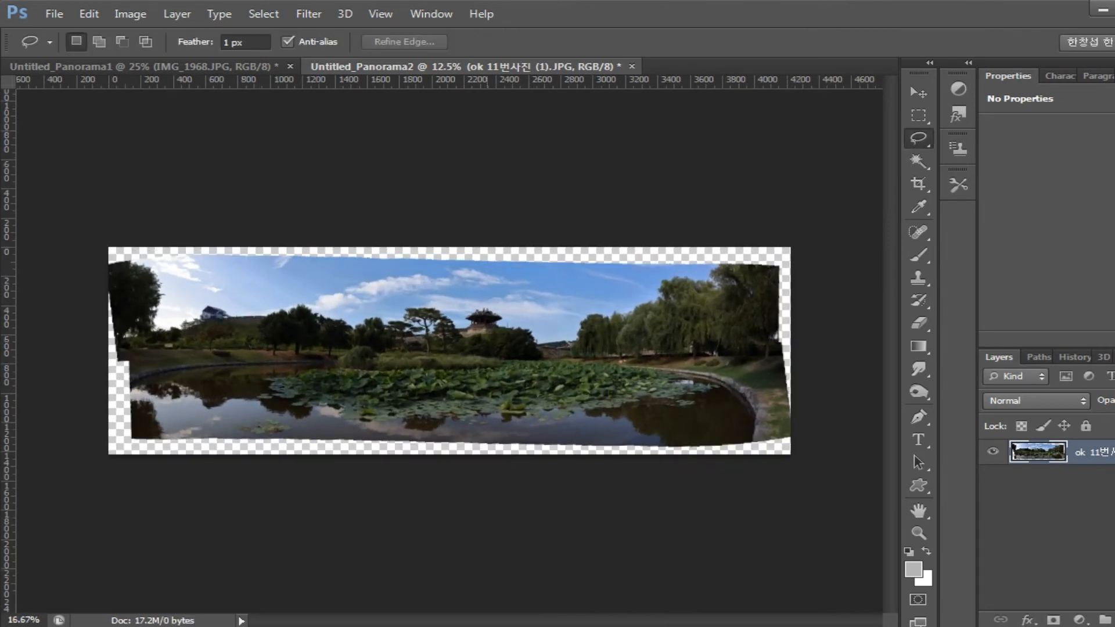
{"action": "key", "text": "ctrl+plus"}
{"action": "key", "text": "ctrl+plus"}
{"action": "key", "text": "ctrl+plus"}
{"action": "key", "text": "ctrl+minus"}
{"action": "key", "text": "ctrl+minus"}
{"action": "key", "text": "ctrl+minus"}
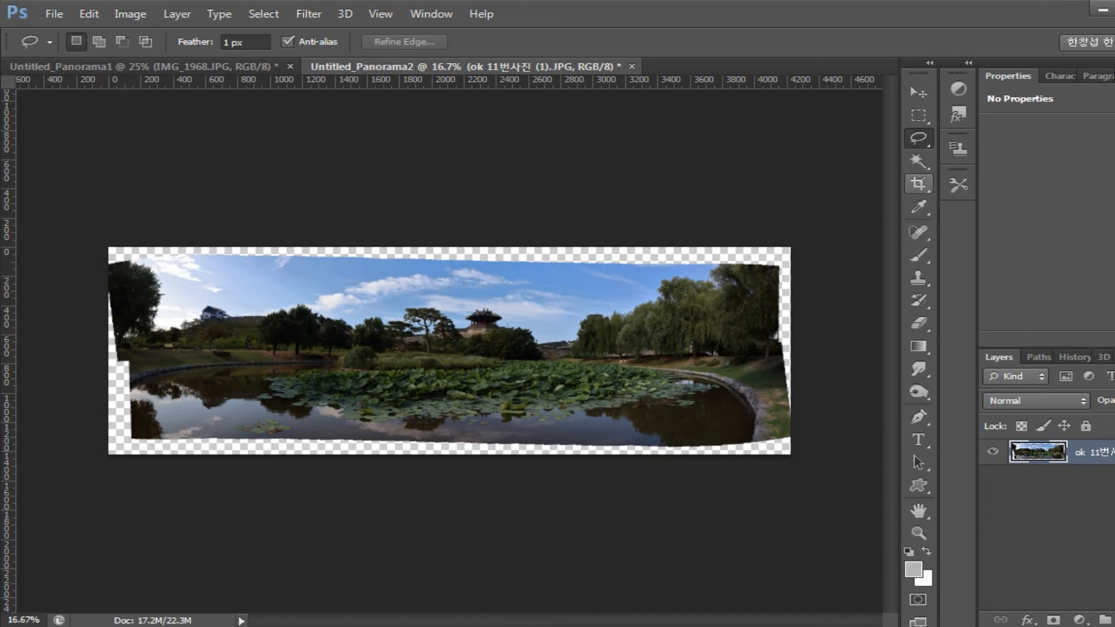
{"action": "key", "text": "c"}
{"action": "left_click_drag", "start_coordinate": [114, 332], "coordinate": [124, 332]}
{"action": "left_click_drag", "start_coordinate": [773, 351], "coordinate": [758, 351]}
{"action": "key", "text": "Return"}
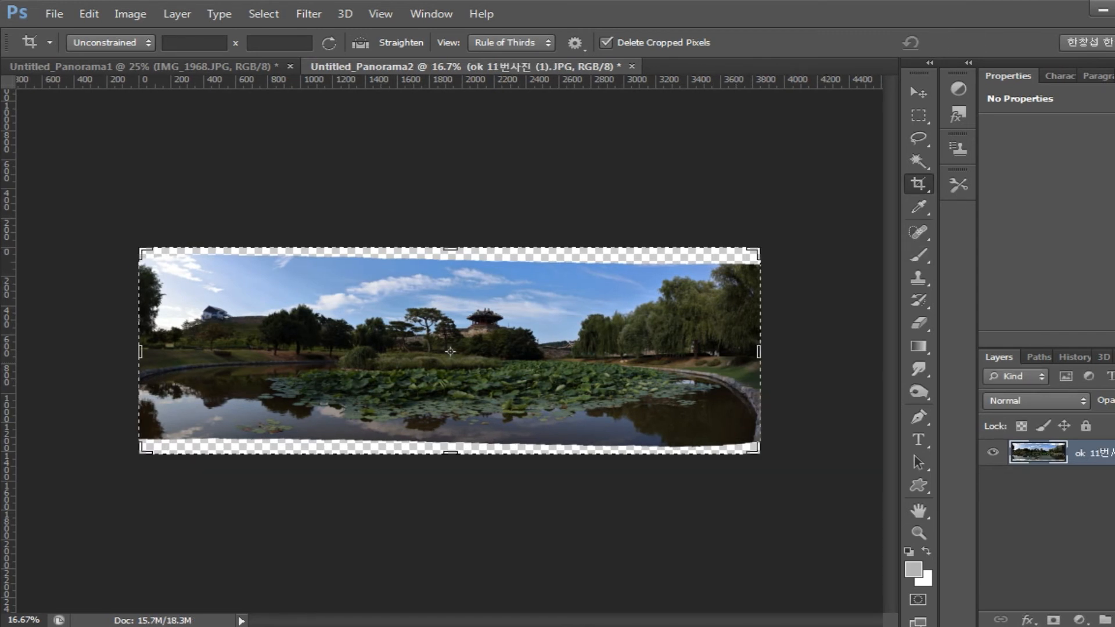
- Fill the transparent strip along the lotus pond panorama's upper edge section by section, using Patch tool selections that overlap the sky and trees
{"action": "left_click", "coordinate": [918, 232]}
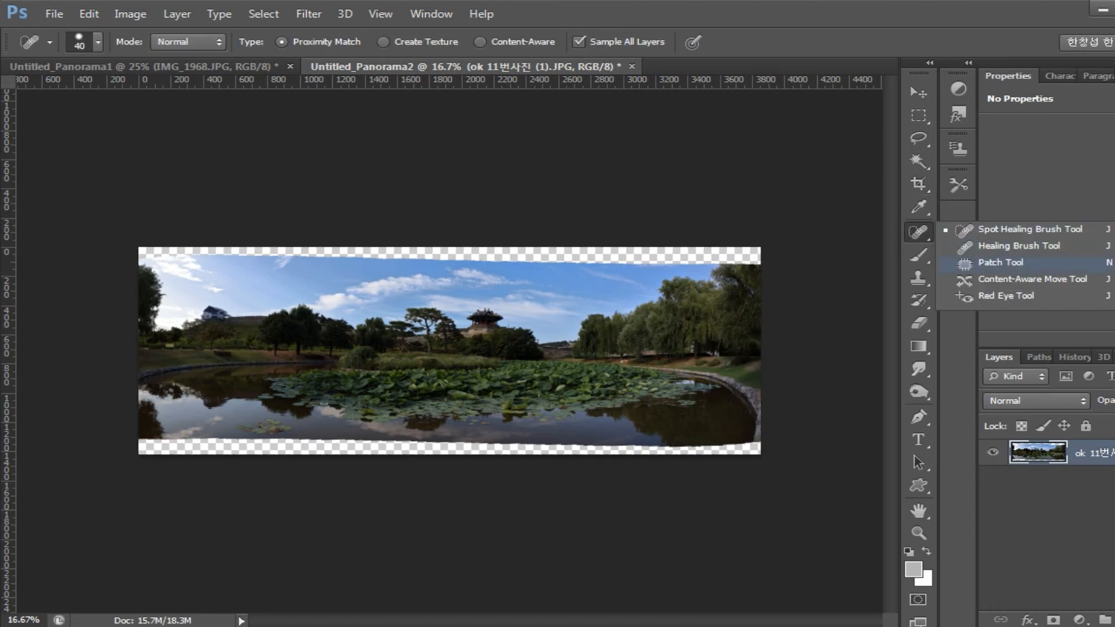
{"action": "left_click", "coordinate": [1000, 263]}
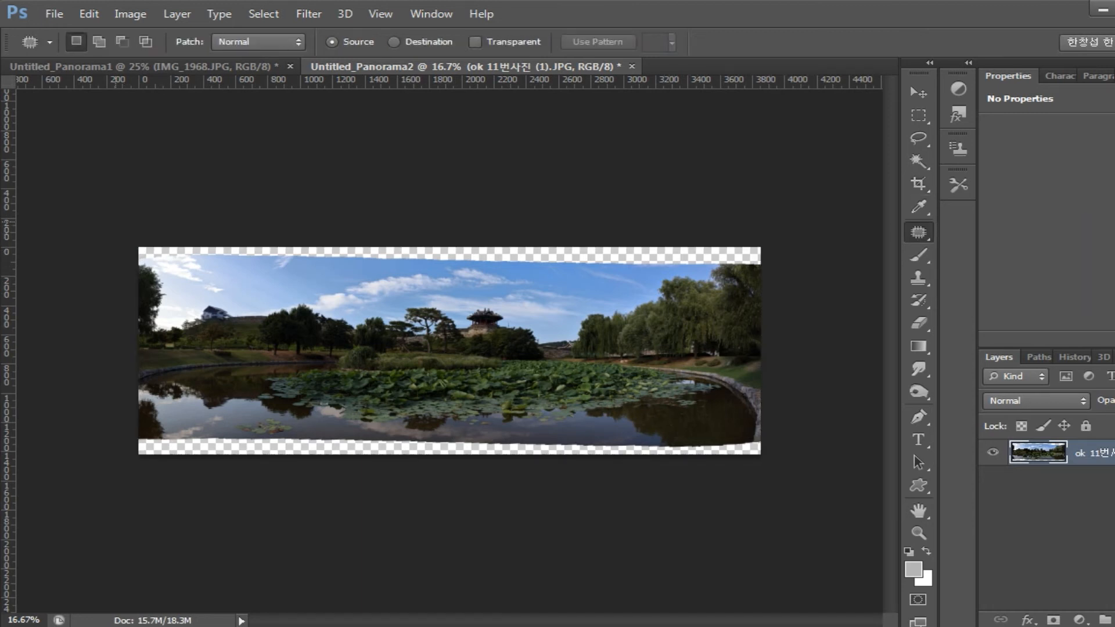
{"action": "mouse_move", "coordinate": [263, 250]}
{"action": "left_mouse_down"}
{"action": "mouse_move", "coordinate": [288, 268]}
{"action": "mouse_move", "coordinate": [344, 268]}
{"action": "mouse_move", "coordinate": [383, 265]}
{"action": "mouse_move", "coordinate": [401, 247]}
{"action": "left_mouse_up"}
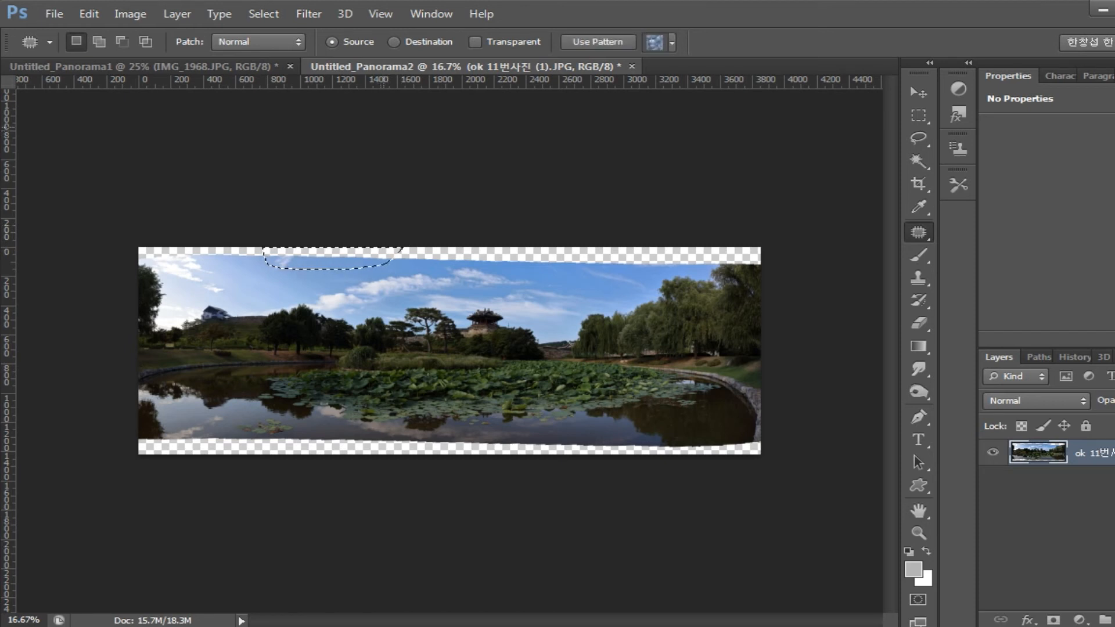
{"action": "key", "text": "ctrl+d"}
{"action": "mouse_move", "coordinate": [378, 248]}
{"action": "left_mouse_down"}
{"action": "mouse_move", "coordinate": [472, 268]}
{"action": "mouse_move", "coordinate": [604, 266]}
{"action": "mouse_move", "coordinate": [649, 248]}
{"action": "left_mouse_up"}
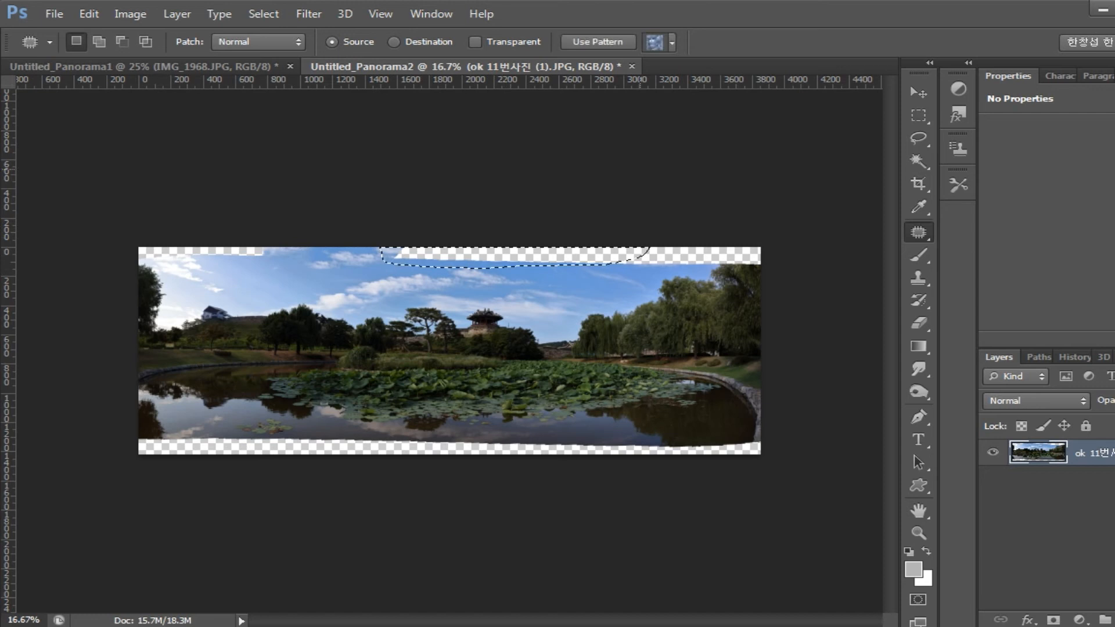
{"action": "mouse_move", "coordinate": [638, 255]}
{"action": "left_mouse_down"}
{"action": "mouse_move", "coordinate": [639, 229]}
{"action": "mouse_move", "coordinate": [613, 270]}
{"action": "mouse_move", "coordinate": [761, 268]}
{"action": "left_mouse_up"}
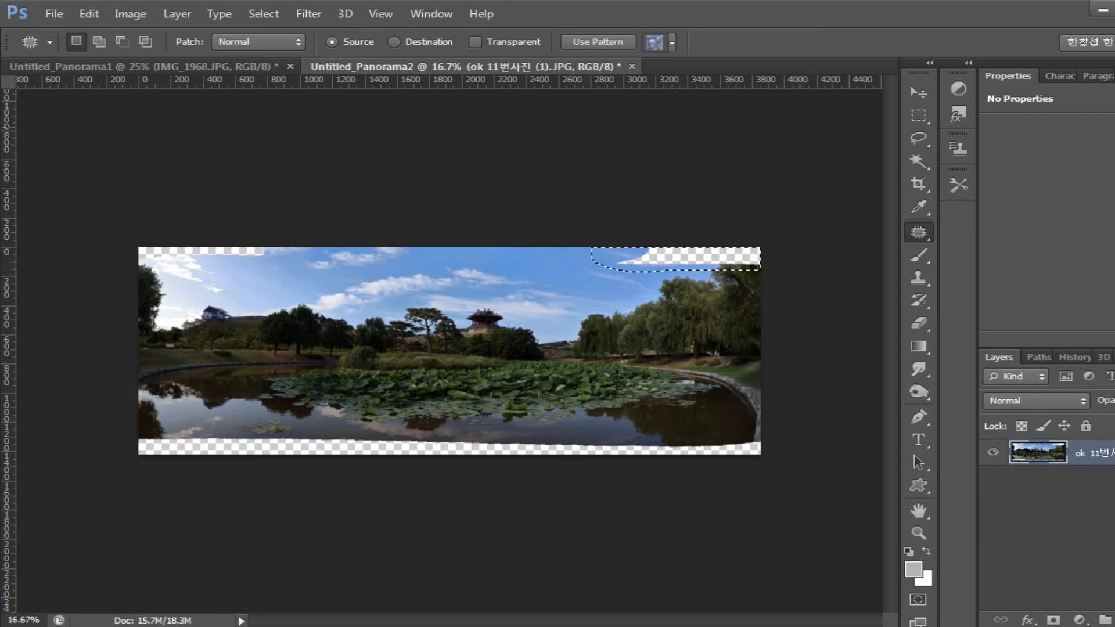
{"action": "left_click_drag", "start_coordinate": [673, 258], "coordinate": [673, 290]}
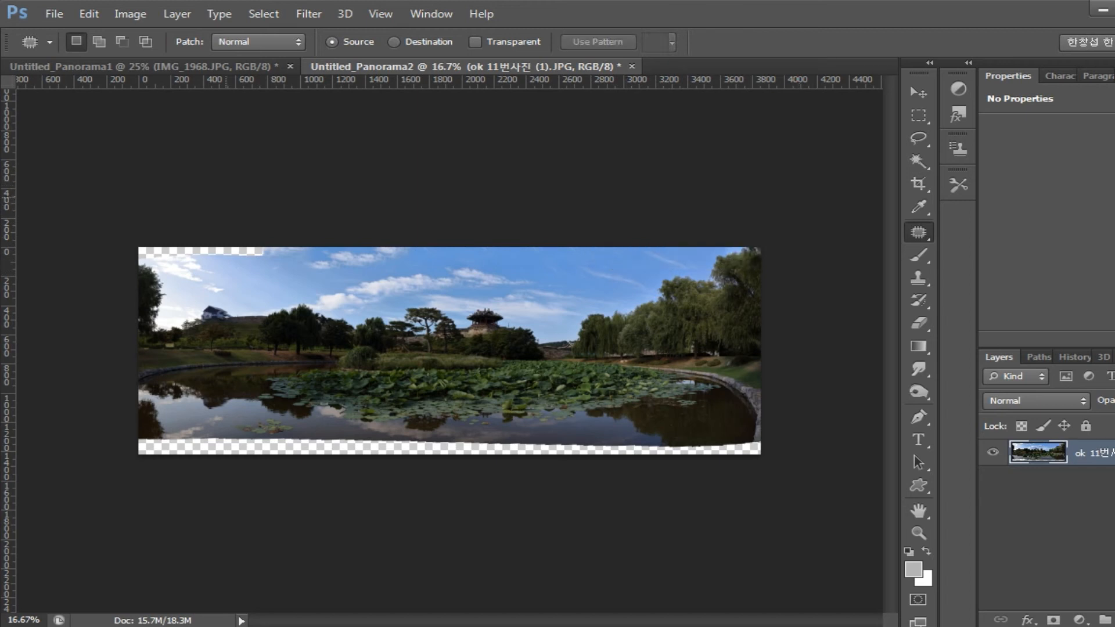
{"action": "mouse_move", "coordinate": [116, 243]}
{"action": "left_mouse_down"}
{"action": "mouse_move", "coordinate": [226, 265]}
{"action": "mouse_move", "coordinate": [299, 244]}
{"action": "left_mouse_up"}
{"action": "left_click_drag", "start_coordinate": [221, 255], "coordinate": [220, 301]}
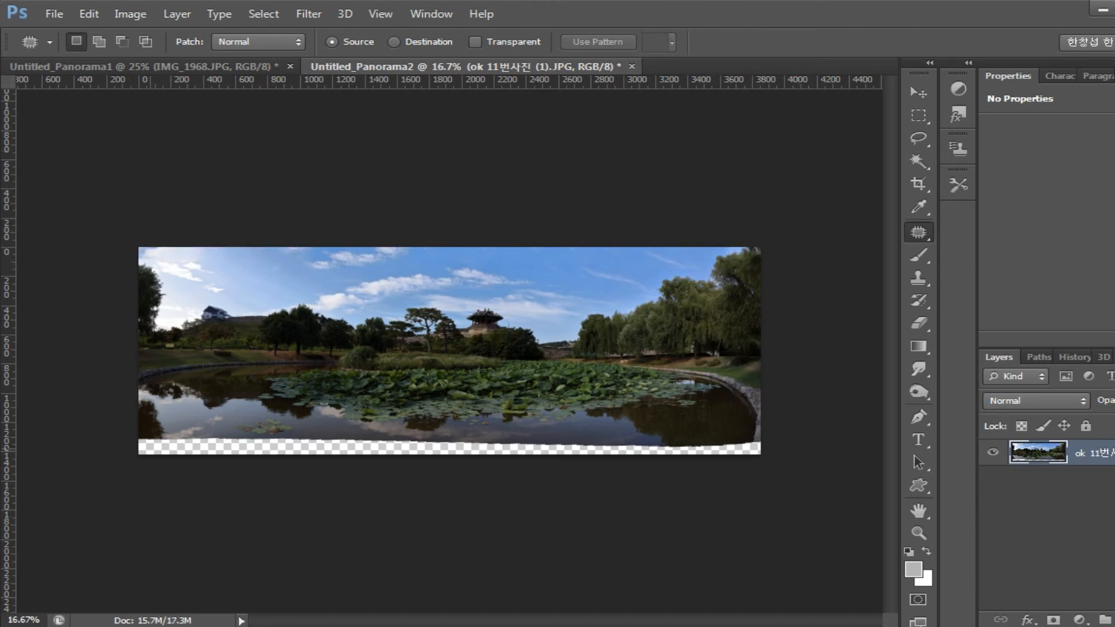
- Fill the transparent strip along the panorama's lower edge with pond water using overlapping Patch tool selections, including the leftover sliver near the stone bank
{"action": "mouse_move", "coordinate": [137, 432]}
{"action": "left_mouse_down"}
{"action": "mouse_move", "coordinate": [227, 428]}
{"action": "mouse_move", "coordinate": [200, 455]}
{"action": "mouse_move", "coordinate": [137, 454]}
{"action": "left_mouse_up"}
{"action": "key", "text": "ctrl+d"}
{"action": "mouse_move", "coordinate": [203, 444]}
{"action": "left_mouse_down"}
{"action": "mouse_move", "coordinate": [484, 434]}
{"action": "mouse_move", "coordinate": [258, 425]}
{"action": "mouse_move", "coordinate": [423, 454]}
{"action": "mouse_move", "coordinate": [498, 451]}
{"action": "left_mouse_up"}
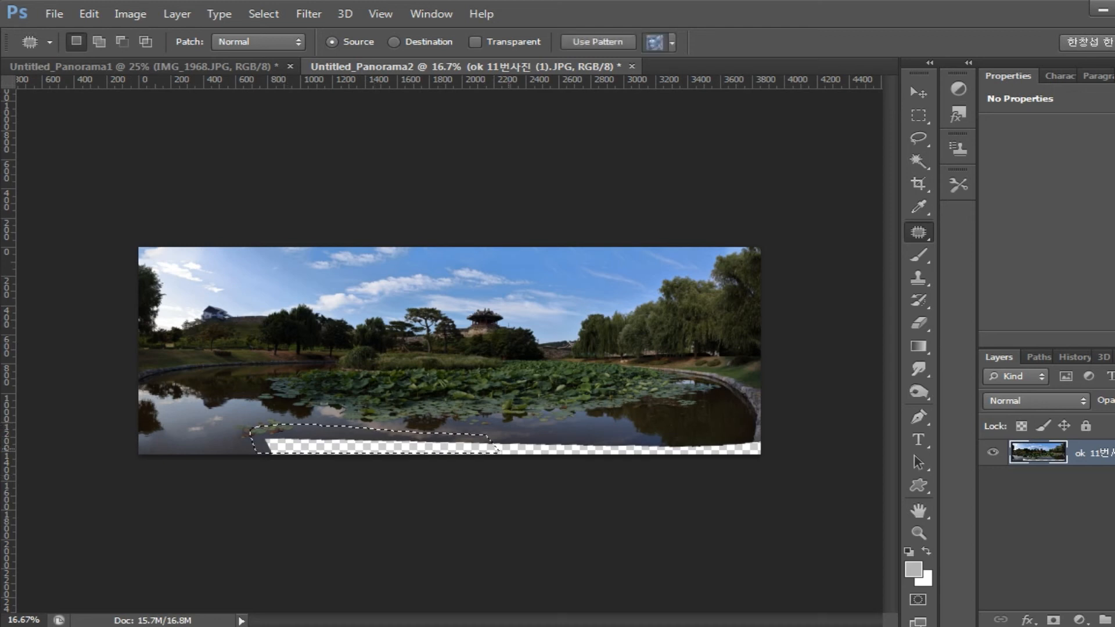
{"action": "key", "text": "ctrl+d"}
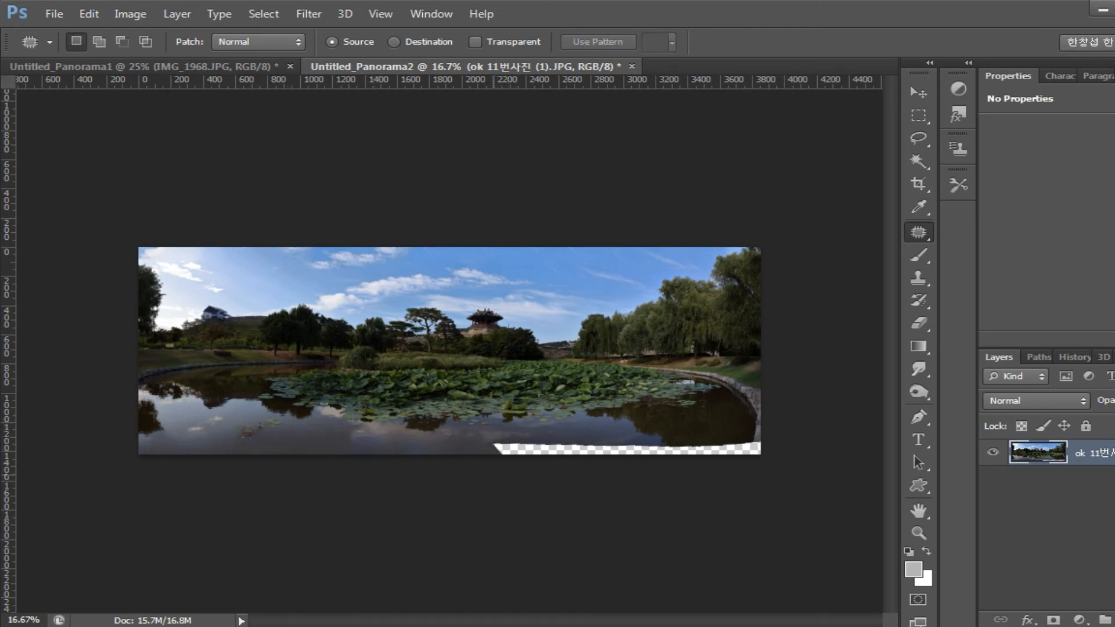
{"action": "mouse_move", "coordinate": [485, 453]}
{"action": "left_mouse_down"}
{"action": "mouse_move", "coordinate": [504, 434]}
{"action": "mouse_move", "coordinate": [669, 436]}
{"action": "mouse_move", "coordinate": [760, 452]}
{"action": "mouse_move", "coordinate": [491, 456]}
{"action": "left_mouse_up"}
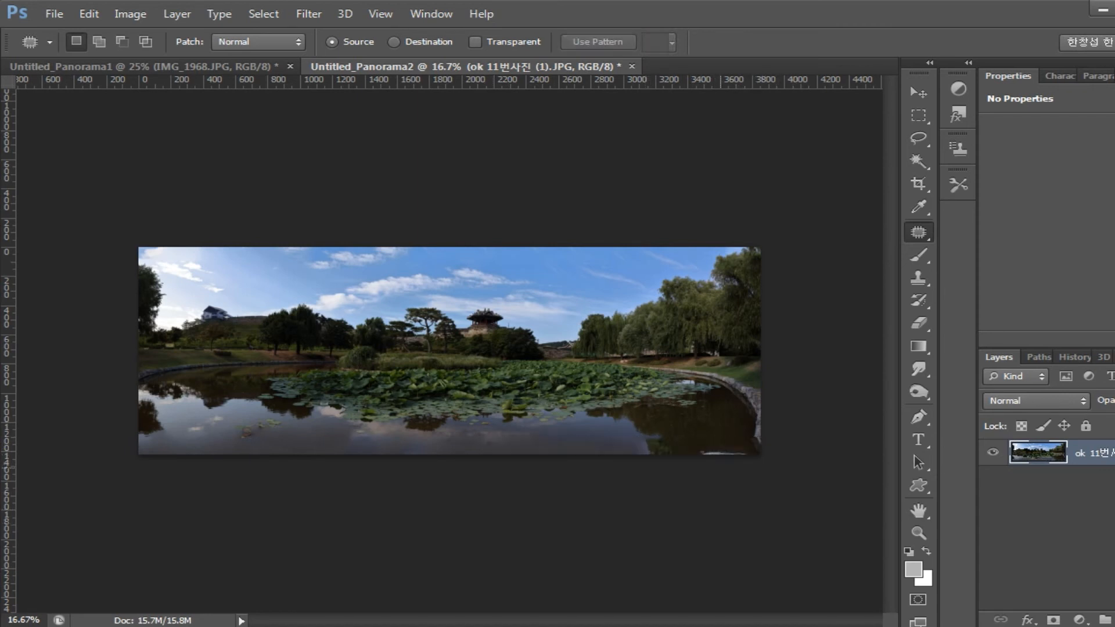
{"action": "mouse_move", "coordinate": [703, 455]}
{"action": "left_mouse_down"}
{"action": "mouse_move", "coordinate": [704, 442]}
{"action": "mouse_move", "coordinate": [754, 454]}
{"action": "left_mouse_up"}
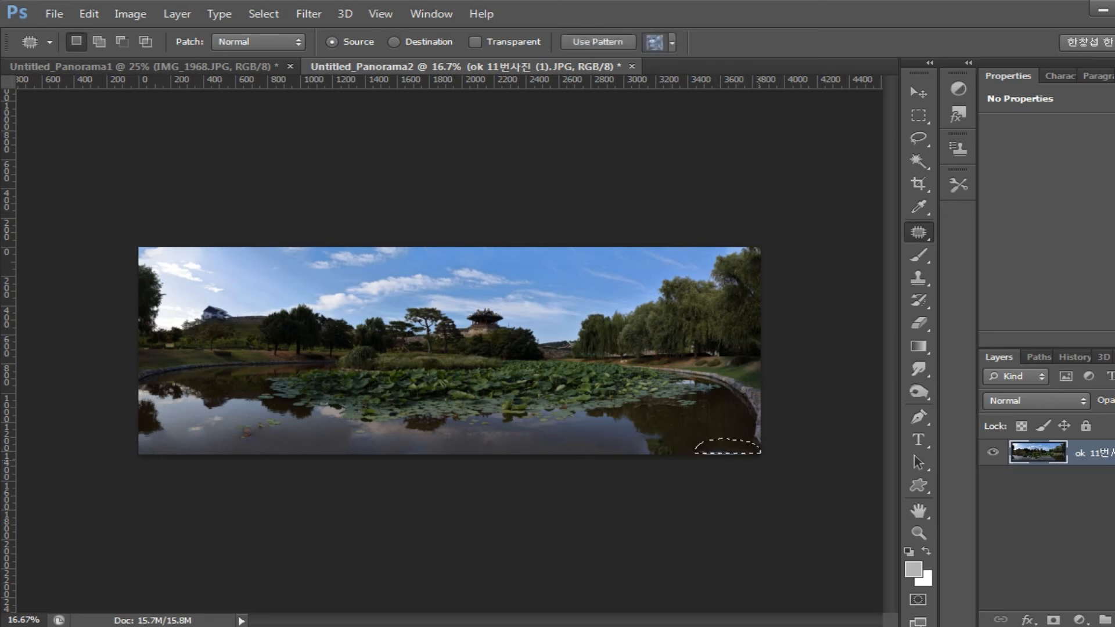
{"action": "key", "text": "ctrl+d"}
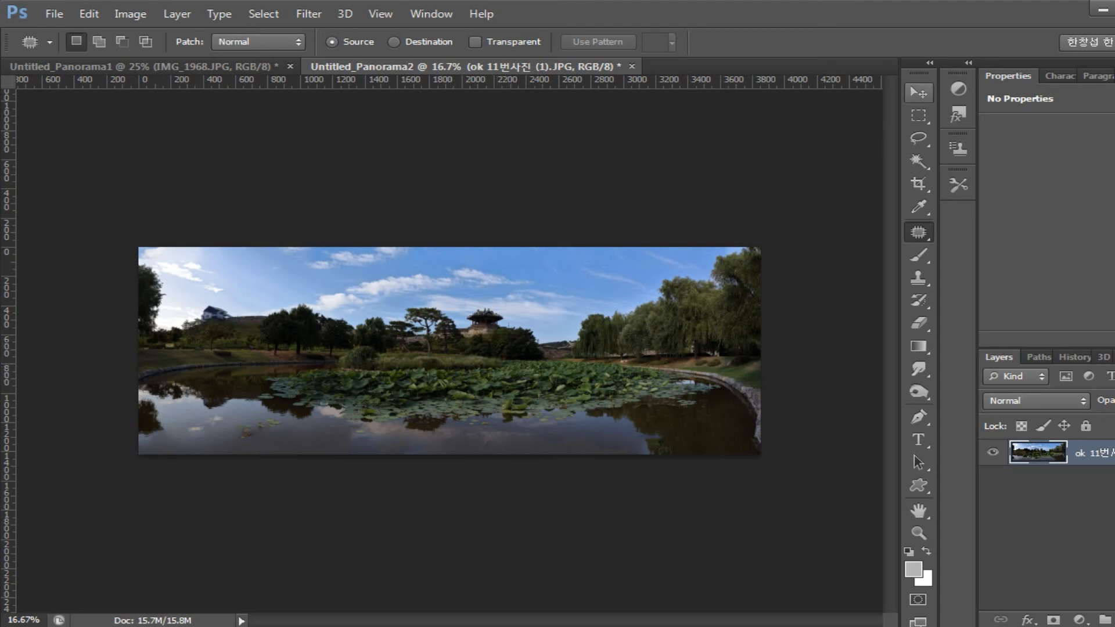
{"action": "mouse_move", "coordinate": [128, 237]}
{"action": "left_mouse_down"}
{"action": "mouse_move", "coordinate": [125, 302]}
{"action": "mouse_move", "coordinate": [404, 355]}
{"action": "mouse_move", "coordinate": [789, 353]}
{"action": "mouse_move", "coordinate": [378, 215]}
{"action": "mouse_move", "coordinate": [94, 243]}
{"action": "left_mouse_up"}
{"action": "mouse_move", "coordinate": [127, 337]}
{"action": "left_mouse_down"}
{"action": "mouse_move", "coordinate": [110, 365]}
{"action": "mouse_move", "coordinate": [211, 480]}
{"action": "mouse_move", "coordinate": [482, 494]}
{"action": "mouse_move", "coordinate": [805, 482]}
{"action": "mouse_move", "coordinate": [809, 384]}
{"action": "mouse_move", "coordinate": [125, 321]}
{"action": "mouse_move", "coordinate": [77, 343]}
{"action": "left_mouse_up"}
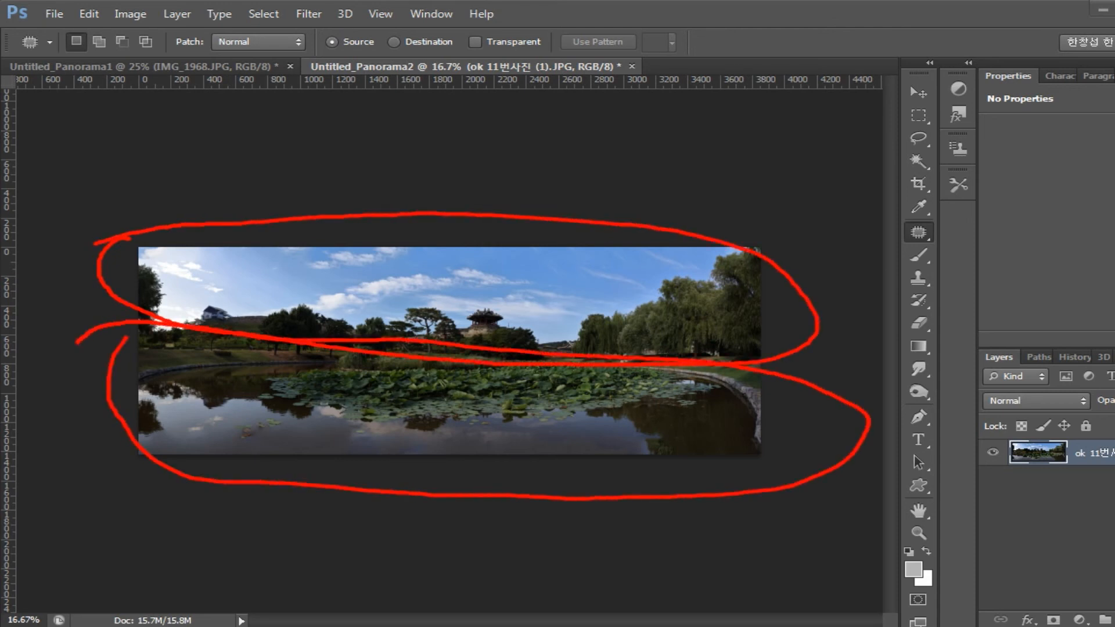
{"action": "key", "text": "Escape"}
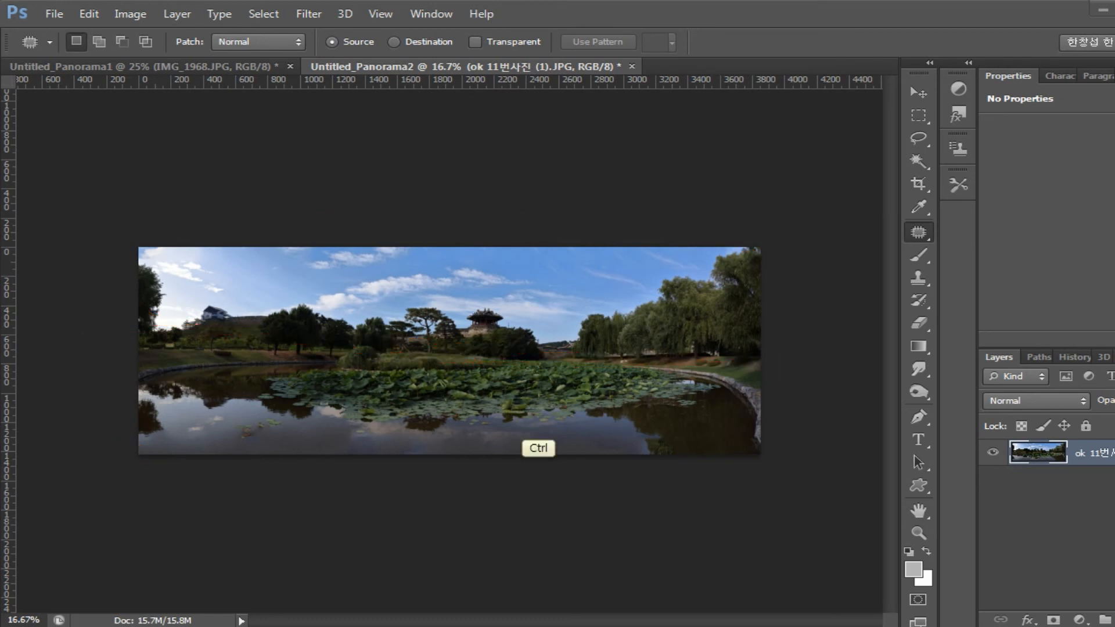
{"action": "key", "text": "ctrl+a"}
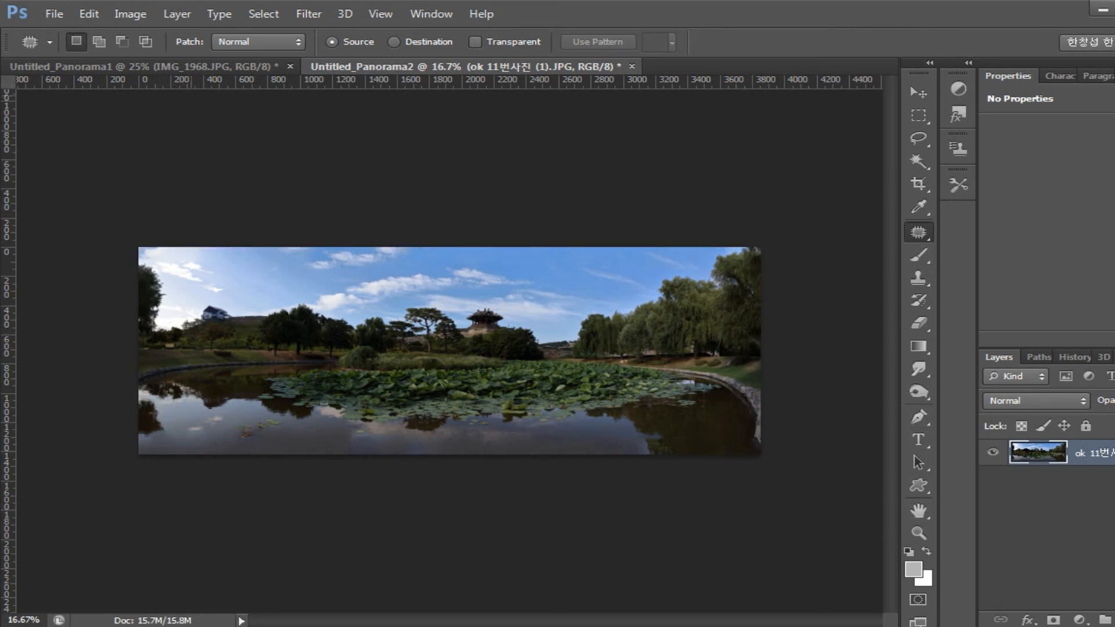
- Compare Untitled_Panorama1 with the filled Untitled_Panorama2 and view the whole lotus pond panorama fitted to the screen
{"action": "key", "text": "ctrl+Tab"}
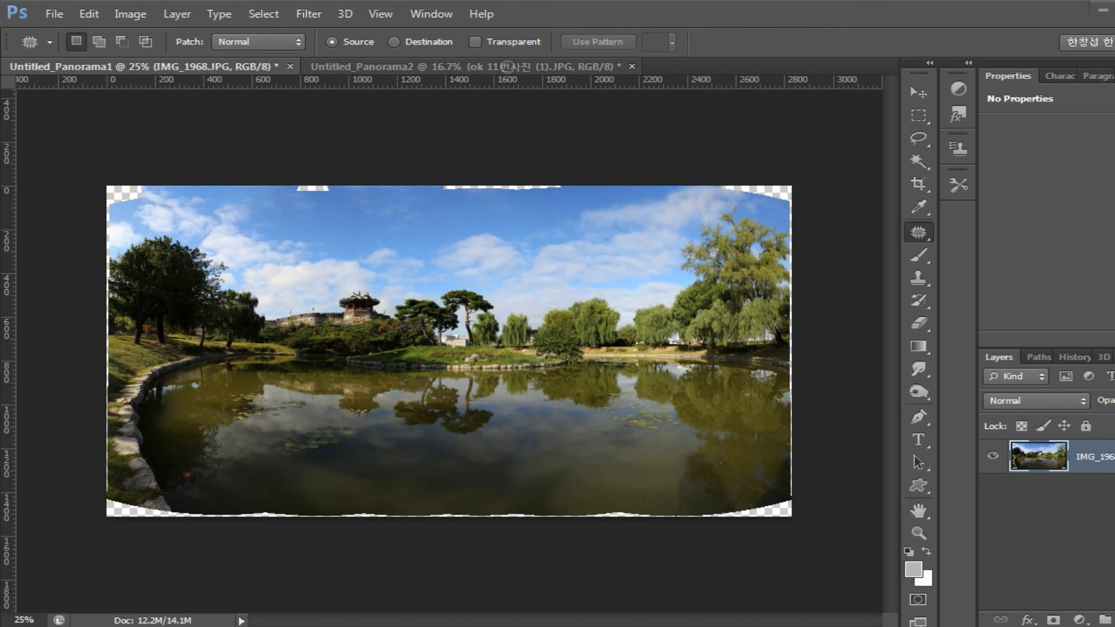
{"action": "left_click", "coordinate": [508, 66]}
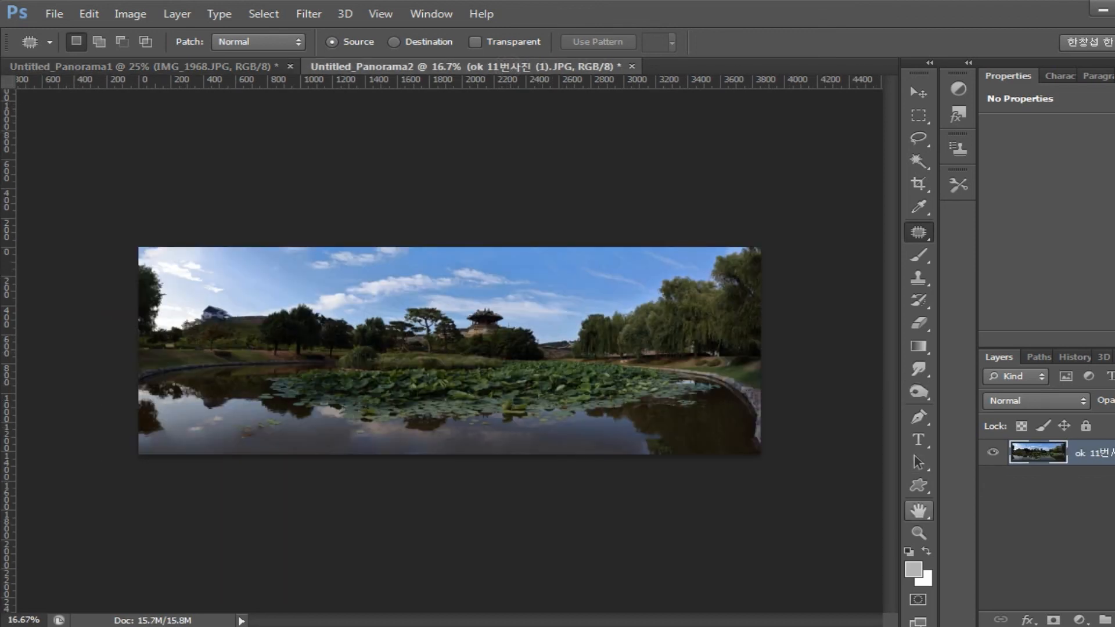
{"action": "double_click", "coordinate": [918, 511]}
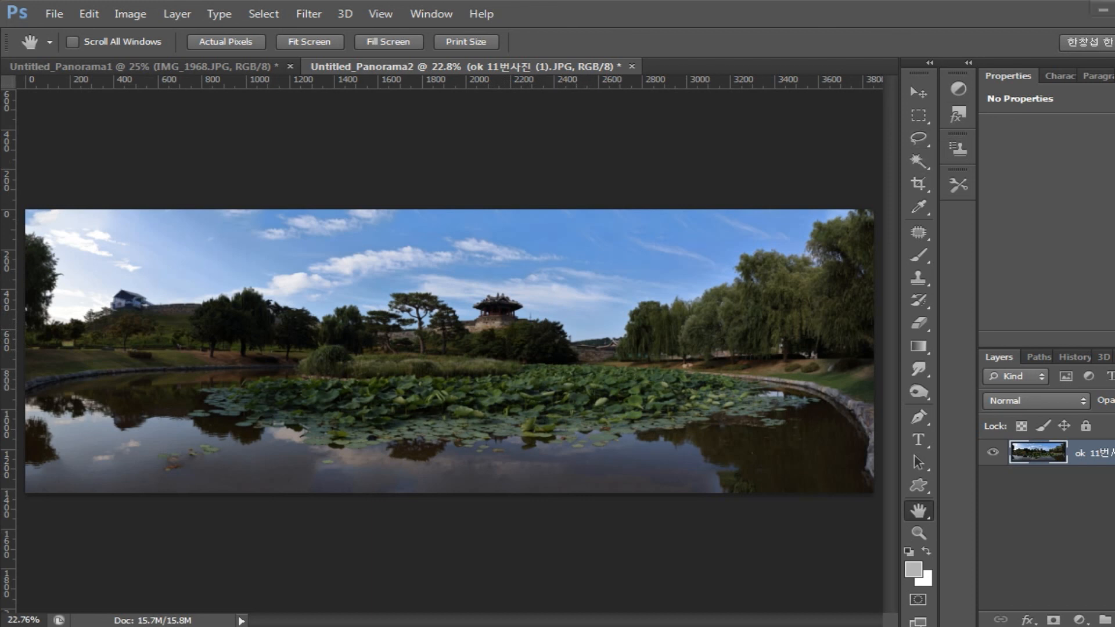
{"action": "mouse_move", "coordinate": [132, 203]}
{"action": "left_mouse_down"}
{"action": "mouse_move", "coordinate": [169, 448]}
{"action": "mouse_move", "coordinate": [257, 203]}
{"action": "left_mouse_up"}
{"action": "mouse_move", "coordinate": [200, 182]}
{"action": "left_mouse_down"}
{"action": "mouse_move", "coordinate": [244, 425]}
{"action": "mouse_move", "coordinate": [382, 352]}
{"action": "mouse_move", "coordinate": [293, 182]}
{"action": "mouse_move", "coordinate": [390, 495]}
{"action": "left_mouse_up"}
{"action": "mouse_move", "coordinate": [473, 227]}
{"action": "left_mouse_down"}
{"action": "mouse_move", "coordinate": [505, 448]}
{"action": "mouse_move", "coordinate": [553, 248]}
{"action": "mouse_move", "coordinate": [481, 220]}
{"action": "left_mouse_up"}
{"action": "left_click_drag", "start_coordinate": [580, 221], "coordinate": [627, 308]}
{"action": "mouse_move", "coordinate": [43, 203]}
{"action": "left_mouse_down"}
{"action": "mouse_move", "coordinate": [345, 326]}
{"action": "mouse_move", "coordinate": [820, 274]}
{"action": "mouse_move", "coordinate": [766, 230]}
{"action": "left_mouse_up"}
{"action": "mouse_move", "coordinate": [223, 504]}
{"action": "left_mouse_down"}
{"action": "mouse_move", "coordinate": [55, 443]}
{"action": "mouse_move", "coordinate": [618, 319]}
{"action": "mouse_move", "coordinate": [685, 493]}
{"action": "mouse_move", "coordinate": [516, 519]}
{"action": "left_mouse_up"}
{"action": "left_click_drag", "start_coordinate": [2, 355], "coordinate": [887, 349]}
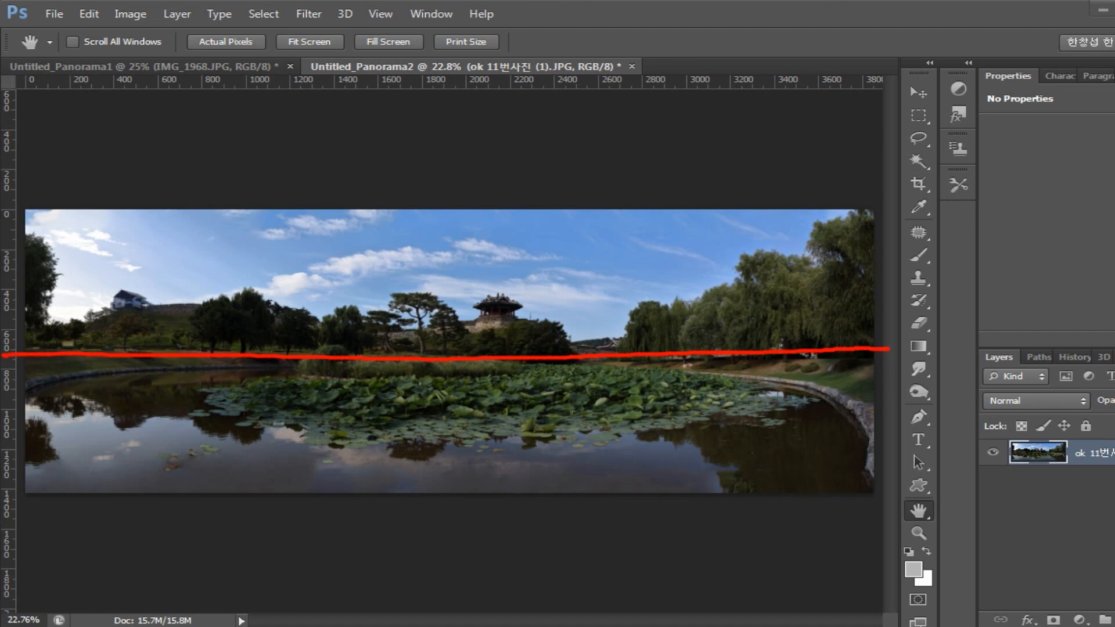
{"action": "mouse_move", "coordinate": [6, 355]}
{"action": "left_mouse_down"}
{"action": "mouse_move", "coordinate": [87, 357]}
{"action": "mouse_move", "coordinate": [255, 316]}
{"action": "mouse_move", "coordinate": [110, 189]}
{"action": "mouse_move", "coordinate": [1, 209]}
{"action": "mouse_move", "coordinate": [266, 364]}
{"action": "mouse_move", "coordinate": [303, 359]}
{"action": "left_mouse_up"}
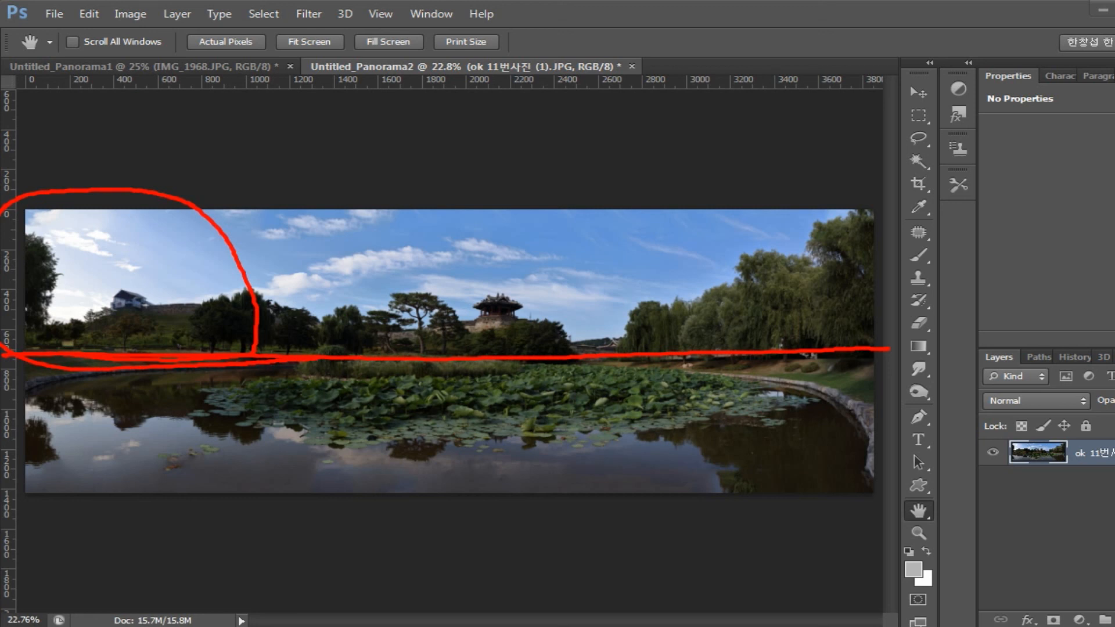
{"action": "key", "text": "Escape"}
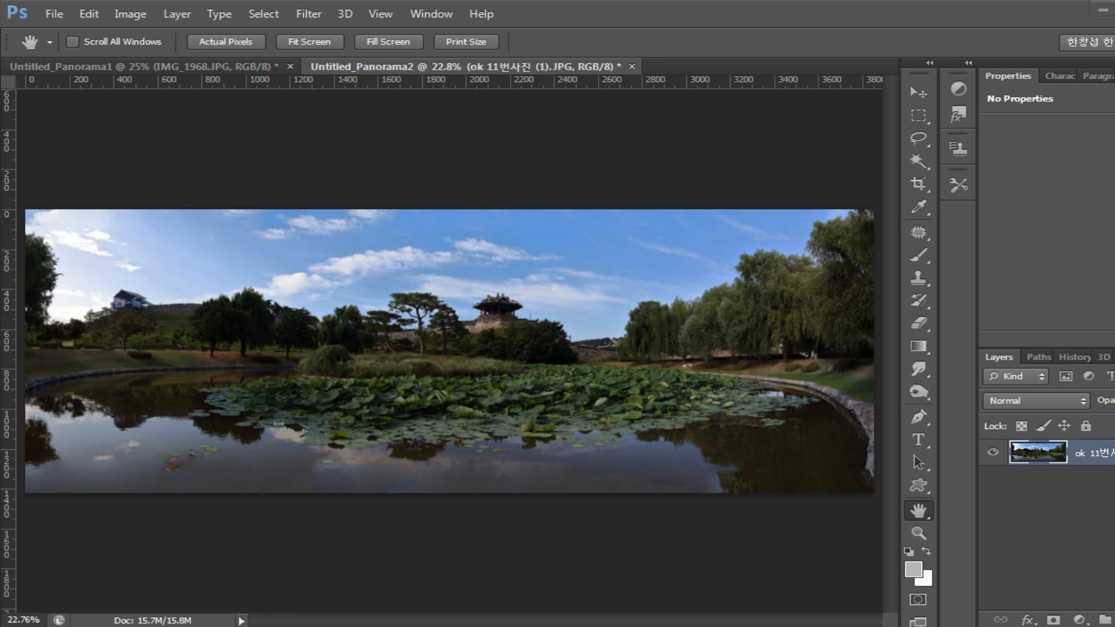